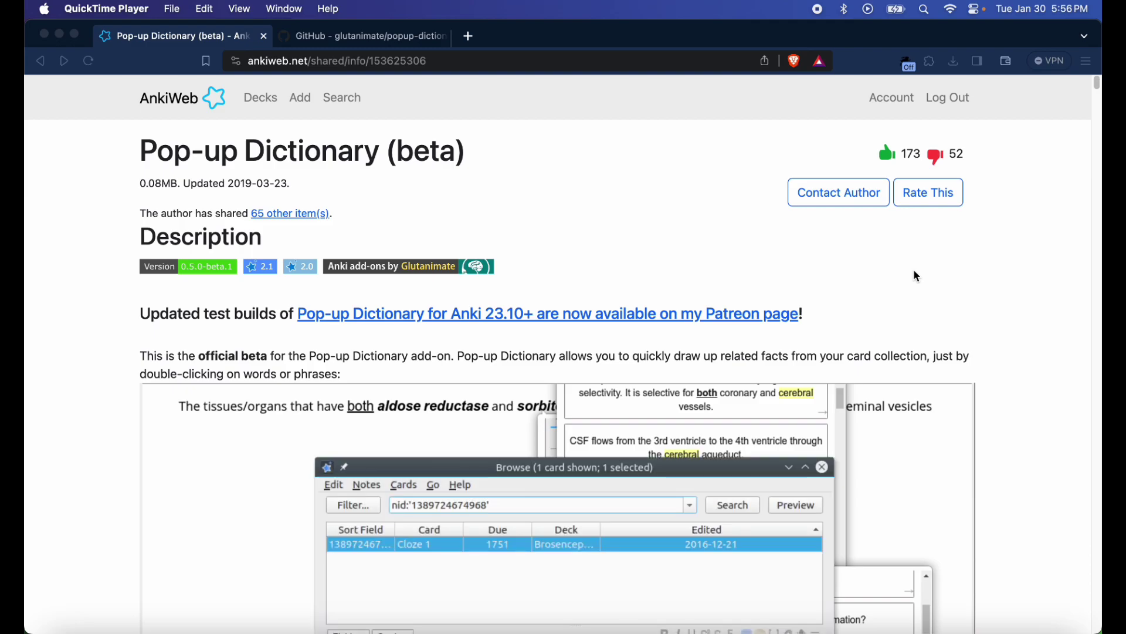
Scroll the Pop-up Dictionary page to its Download section showing code 153625306.
scroll(917, 276, down, 20)
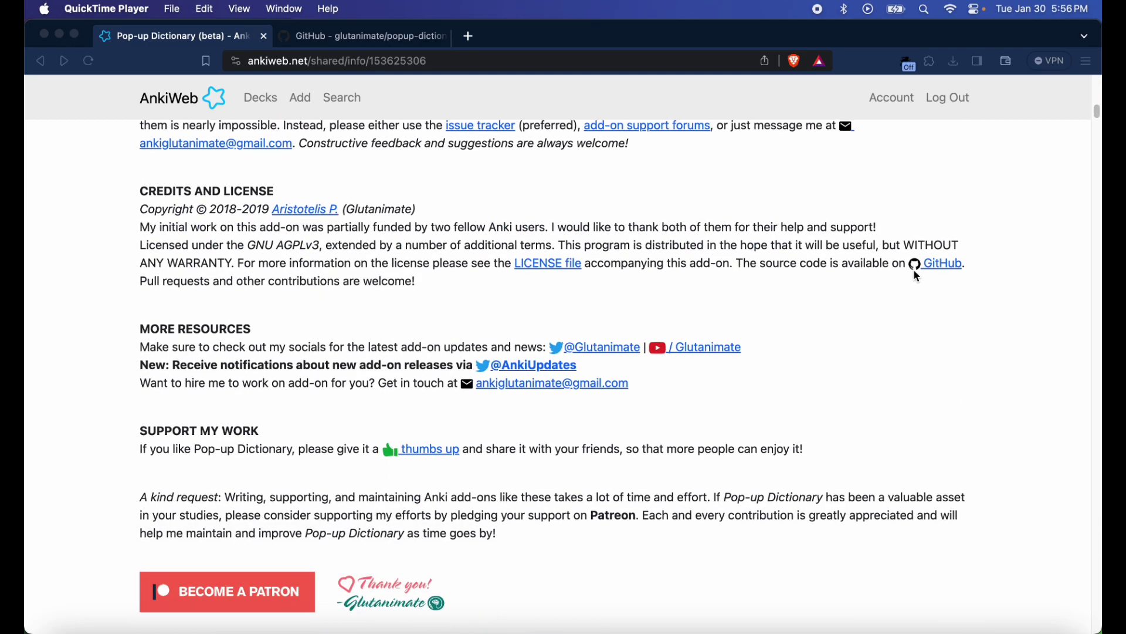
scroll(917, 276, down, 5)
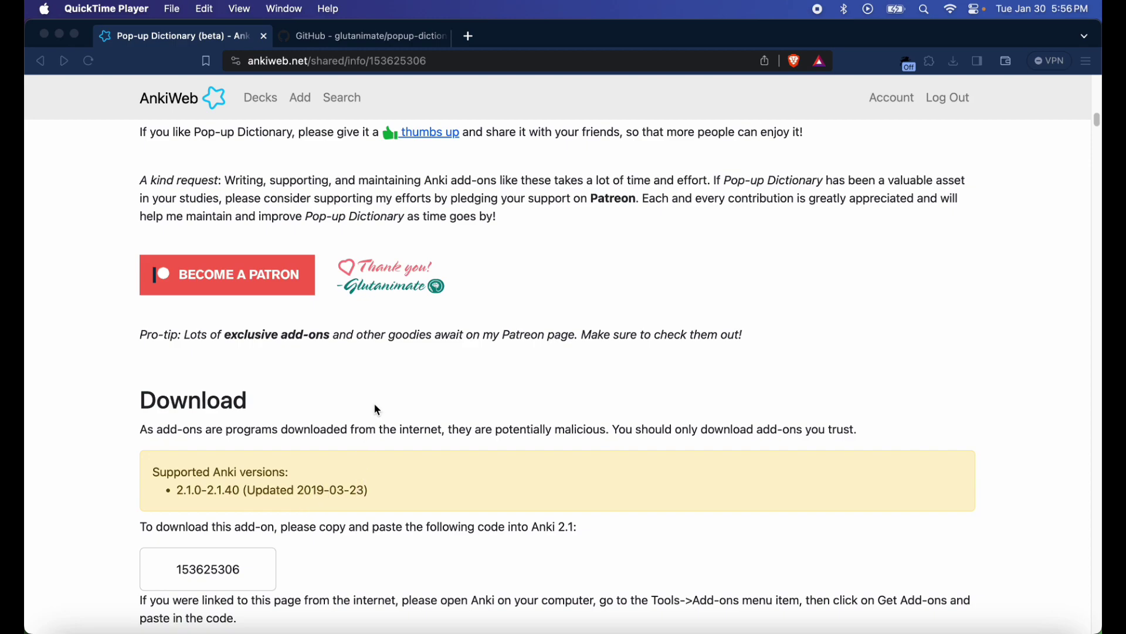
Save popup-dictionary-main.zip from the GitHub repository to the Desktop and confirm it in downloads.
click(356, 37)
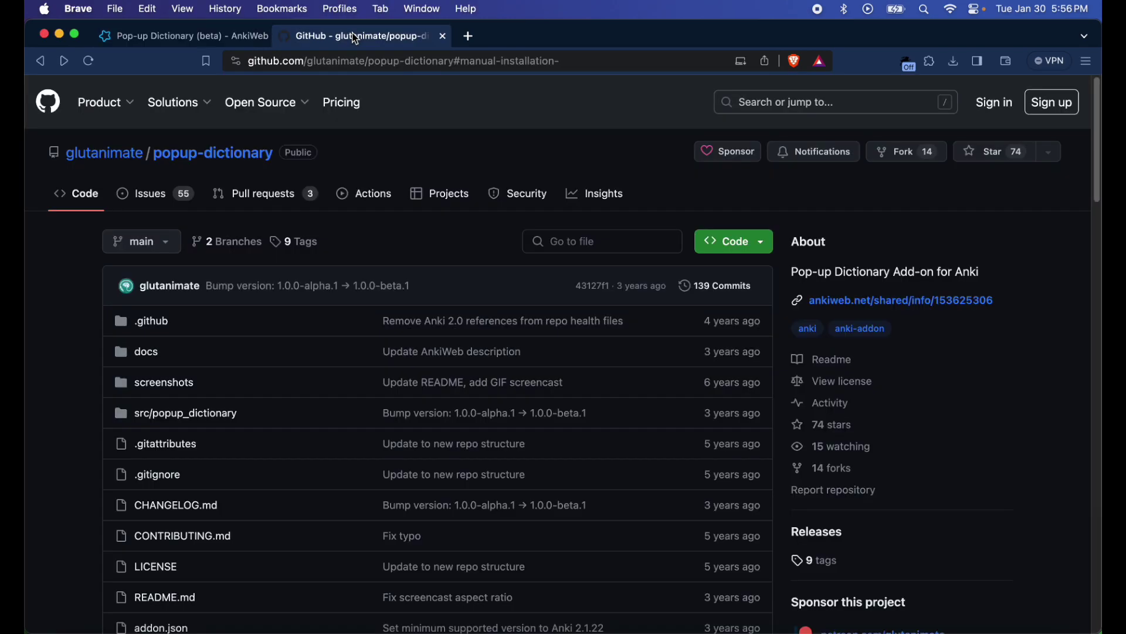
click(744, 242)
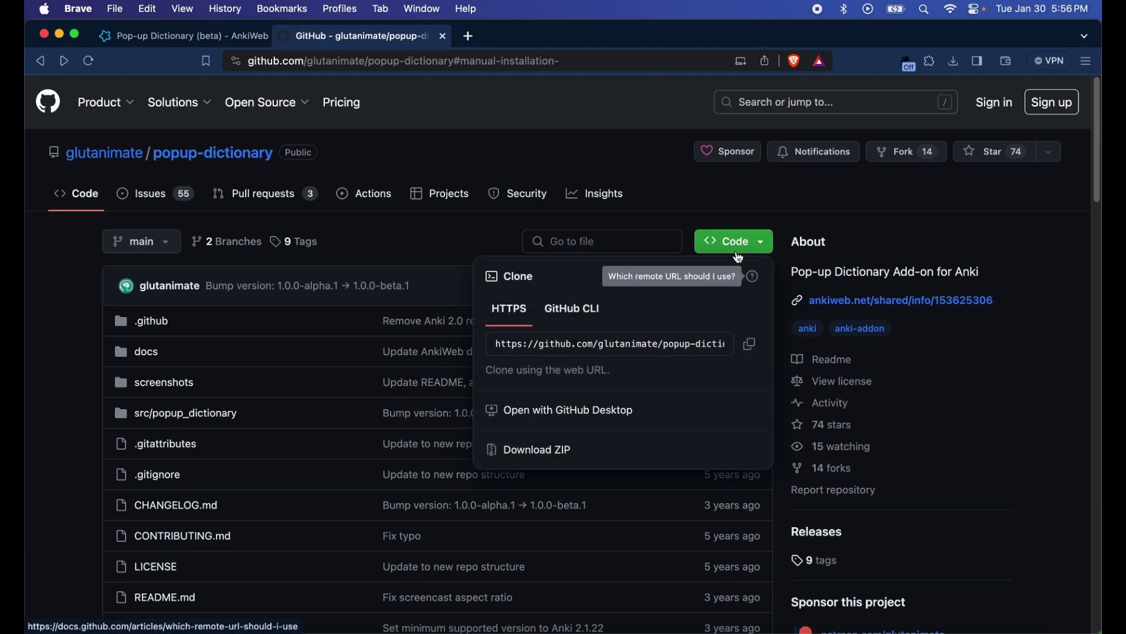
click(573, 453)
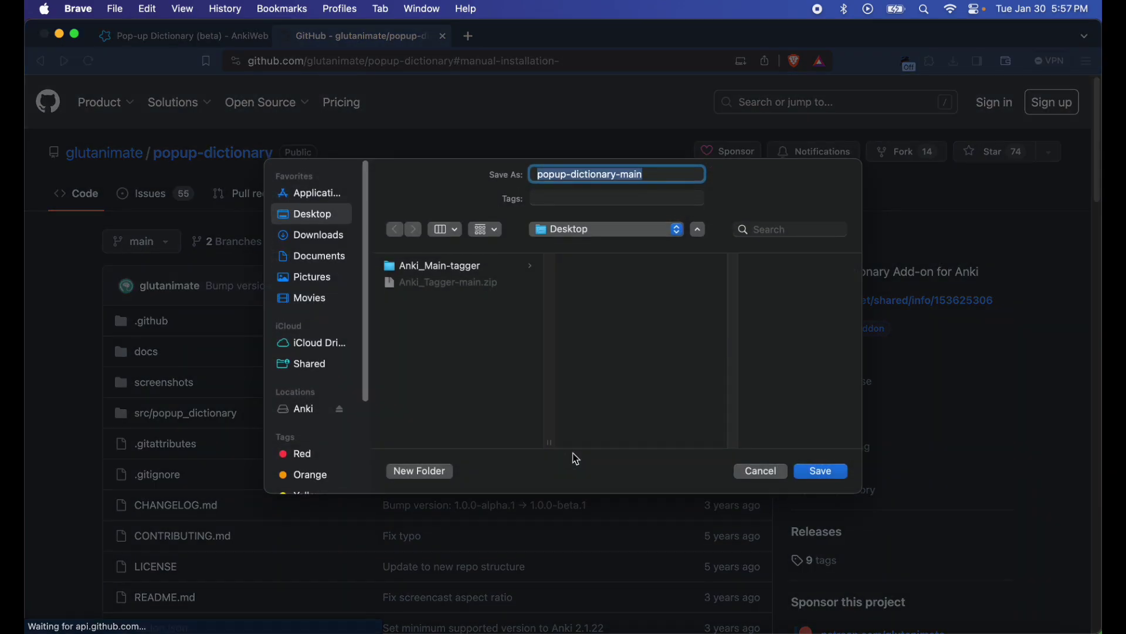
click(816, 478)
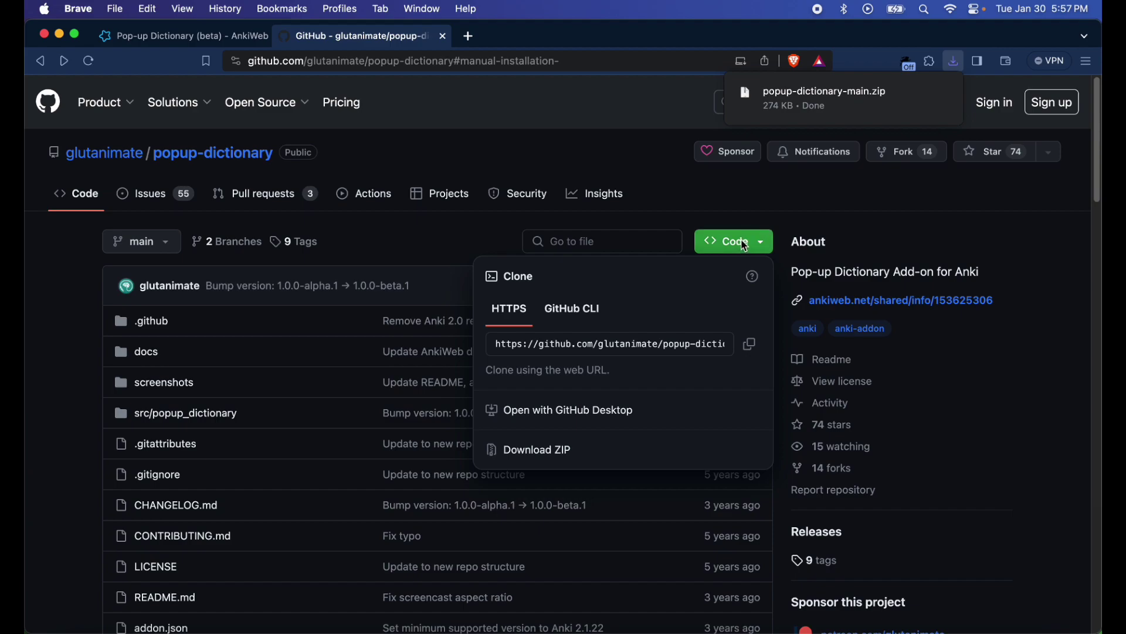
click(953, 62)
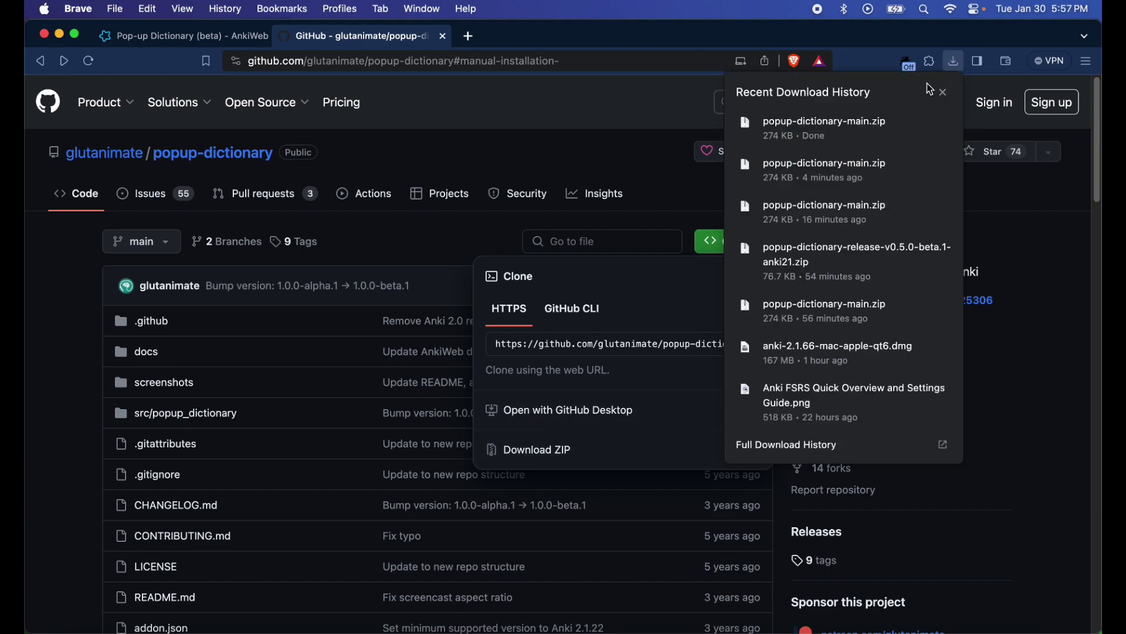
Open the extracted popup-dictionary-main folder and its src folder in Finder, then return to Brave.
click(864, 132)
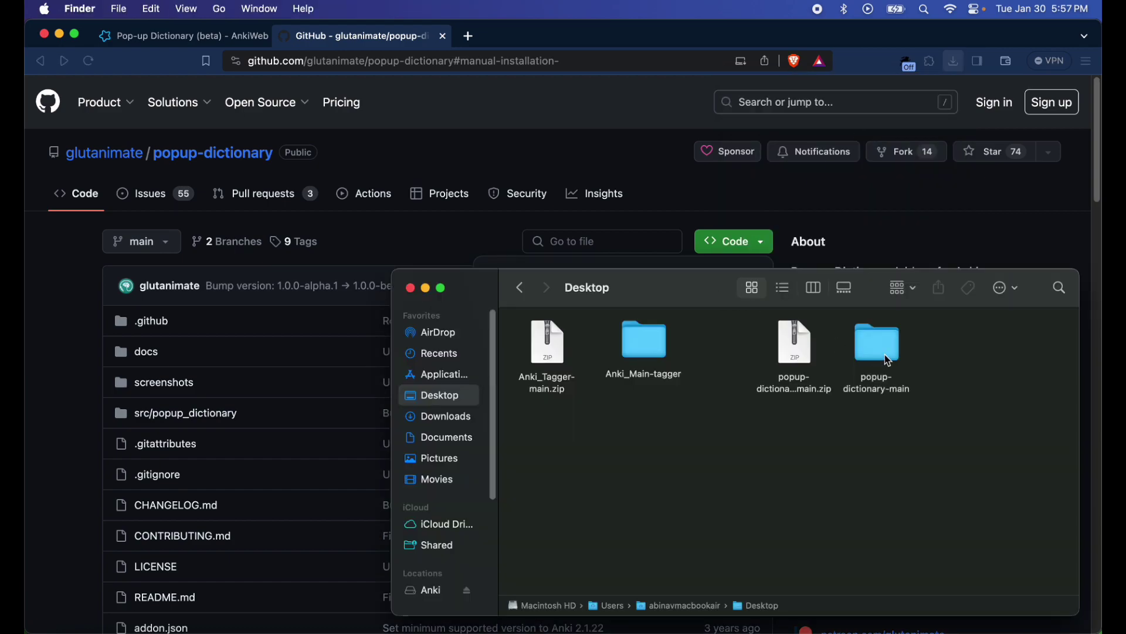
double_click(878, 352)
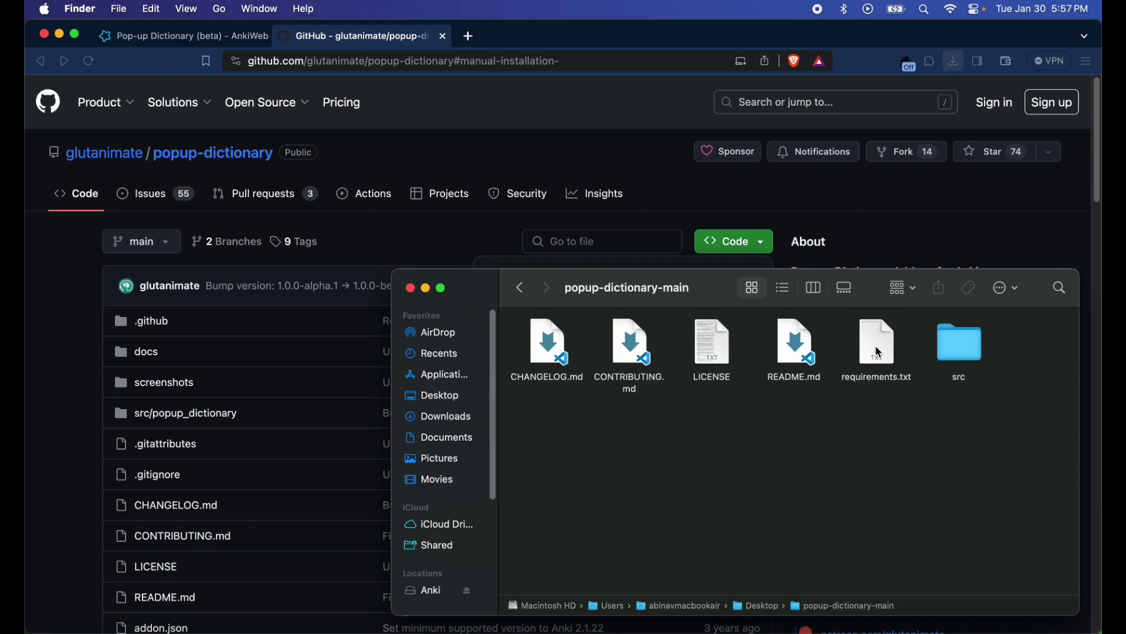
click(973, 356)
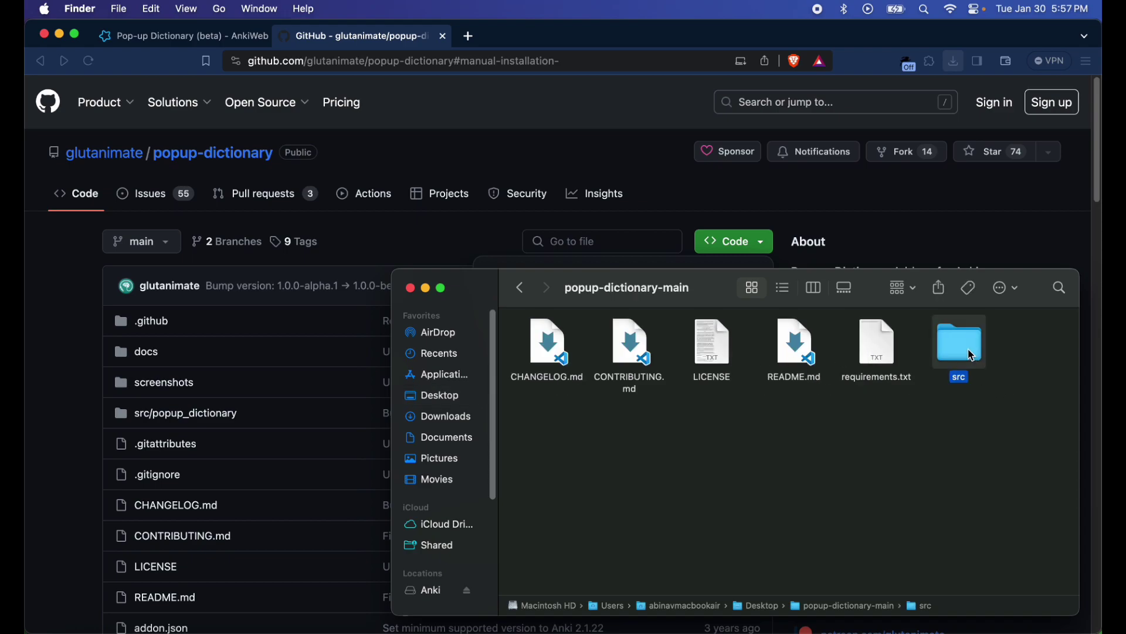
double_click(973, 356)
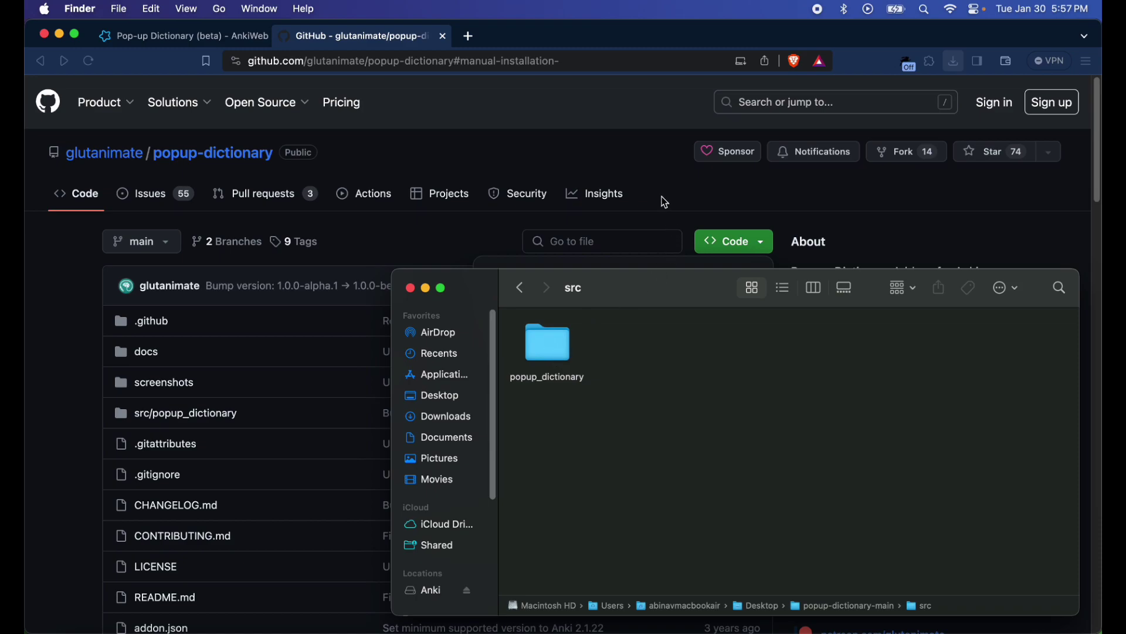
click(688, 202)
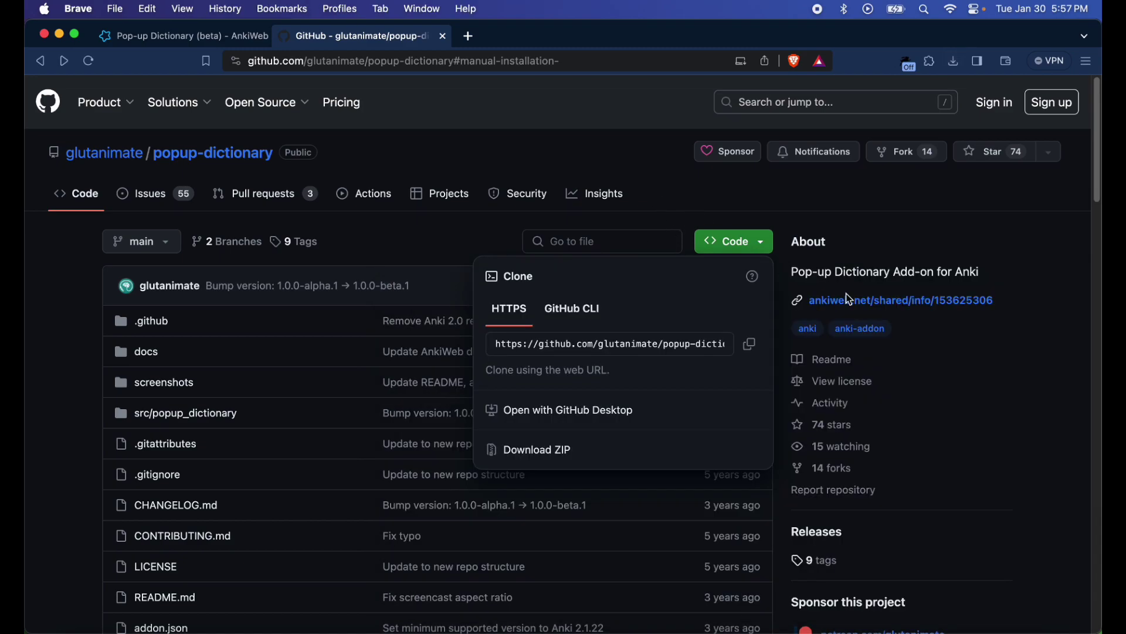
Launch Anki and open its addons21 folder from Tools > Add-ons > View Files.
click(833, 627)
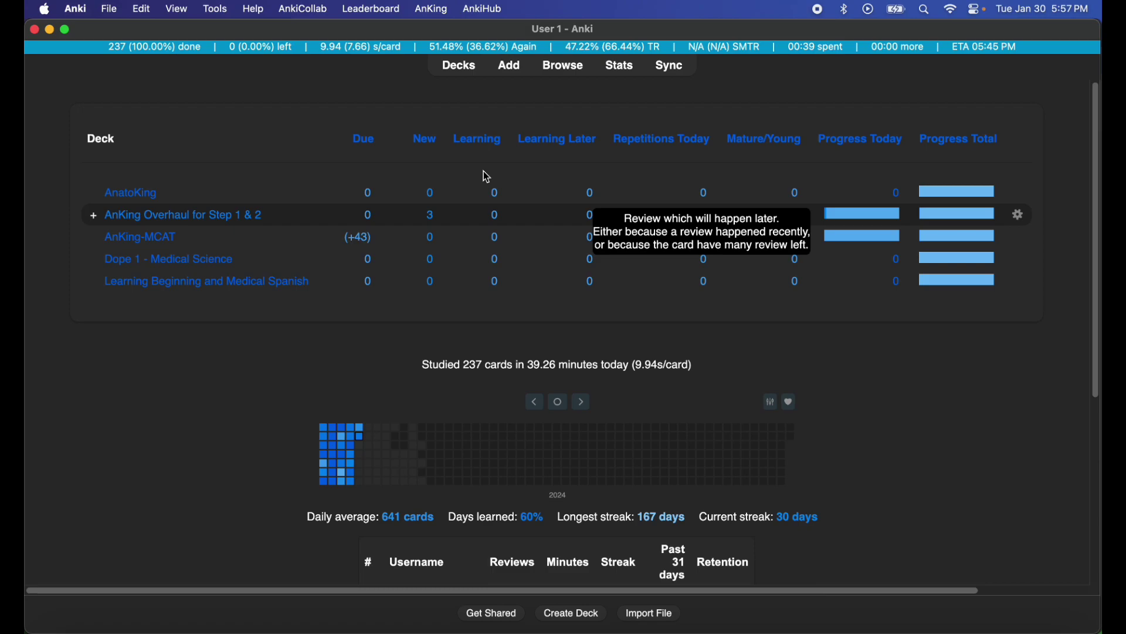
click(216, 8)
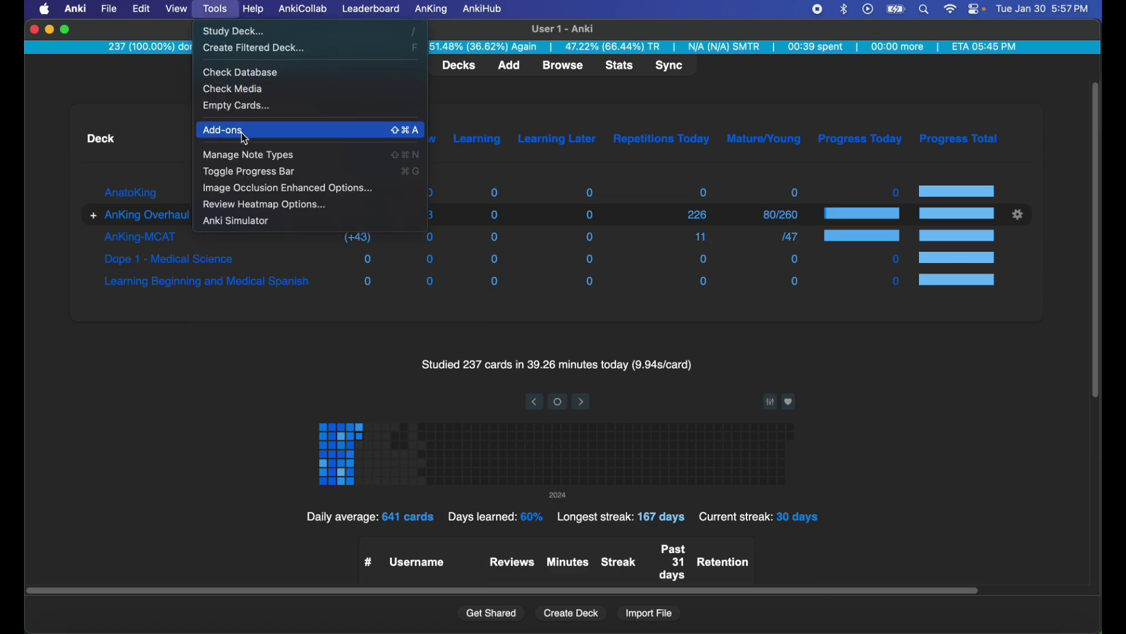
click(246, 132)
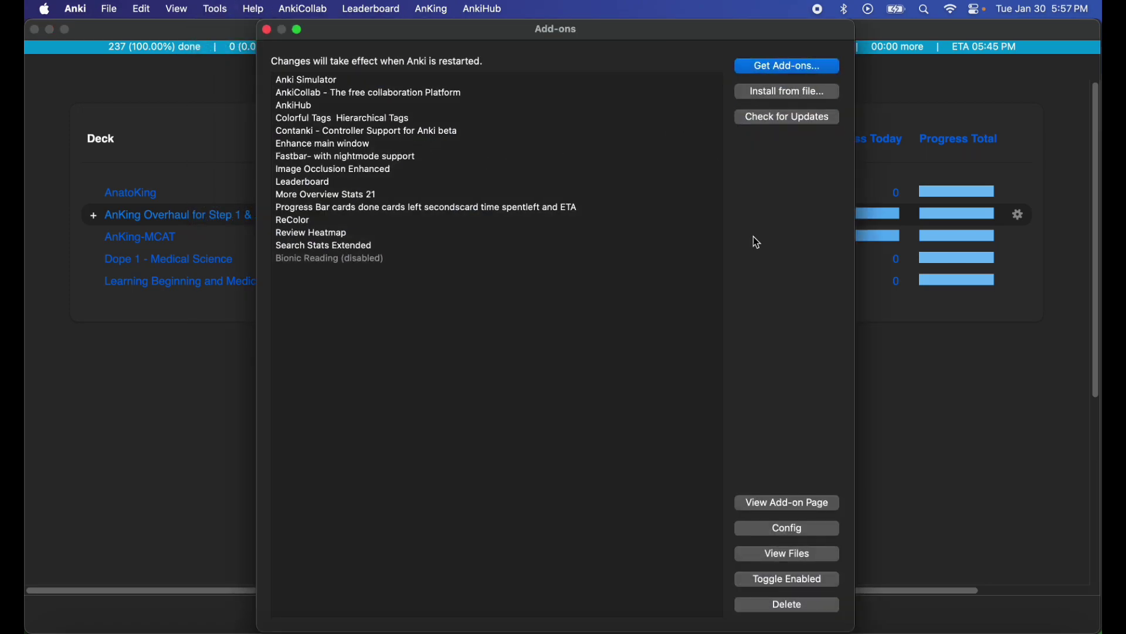
click(800, 554)
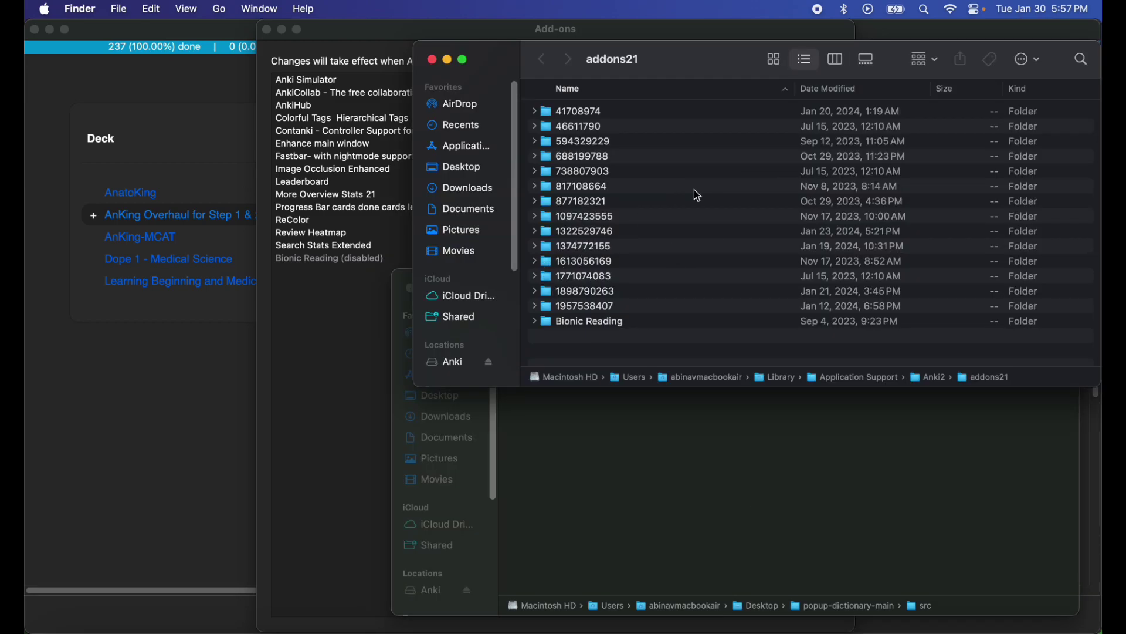
Open the popup_dictionary folder in src and select reviewer.py.
click(601, 437)
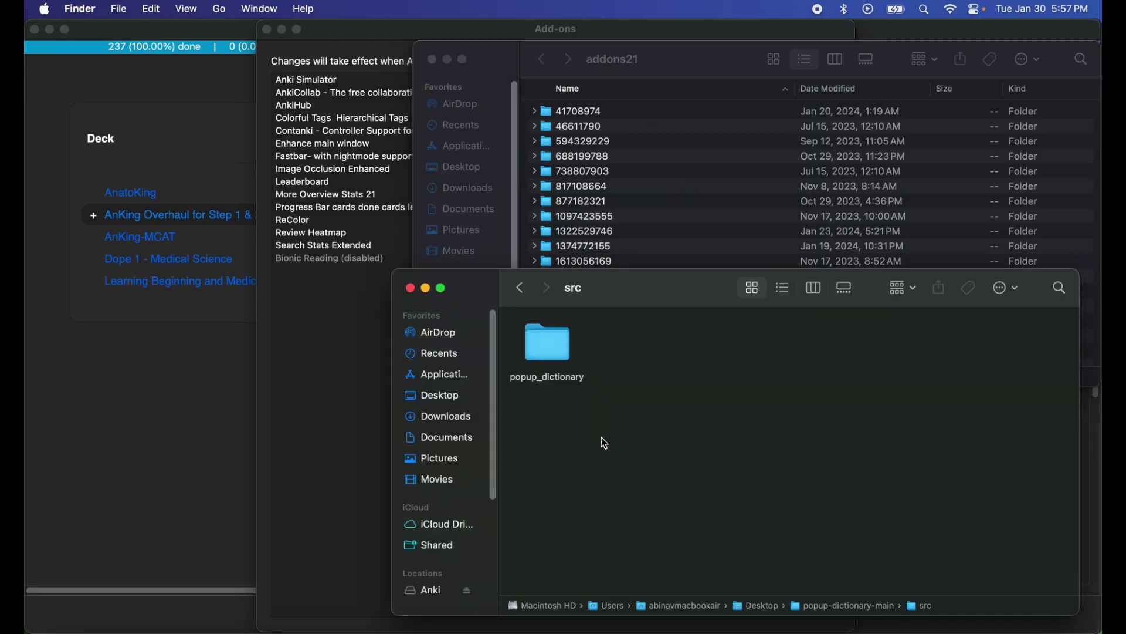
double_click(557, 355)
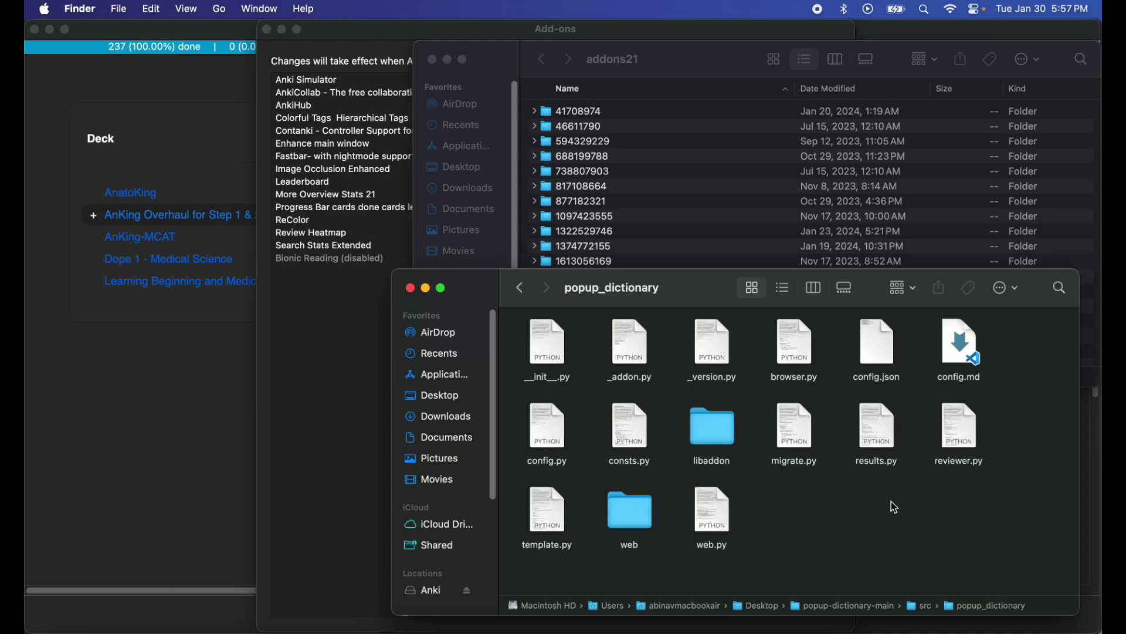
click(947, 443)
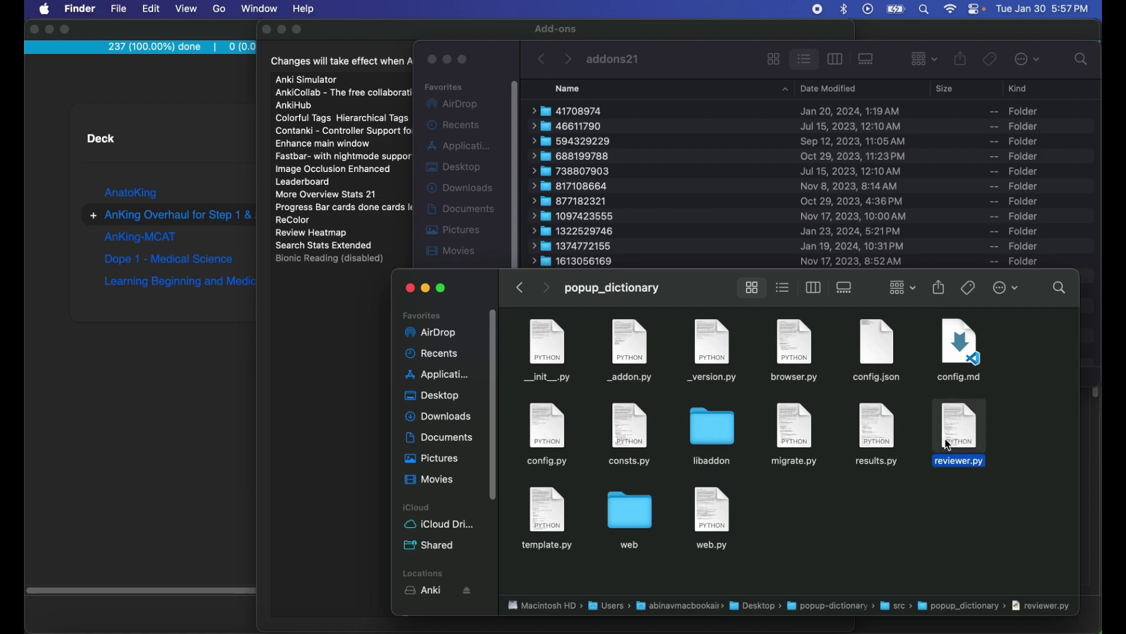
Open reviewer.py in IDLE and change PyQt5 to PyQt6 on import lines 39 and 40.
double_click(950, 445)
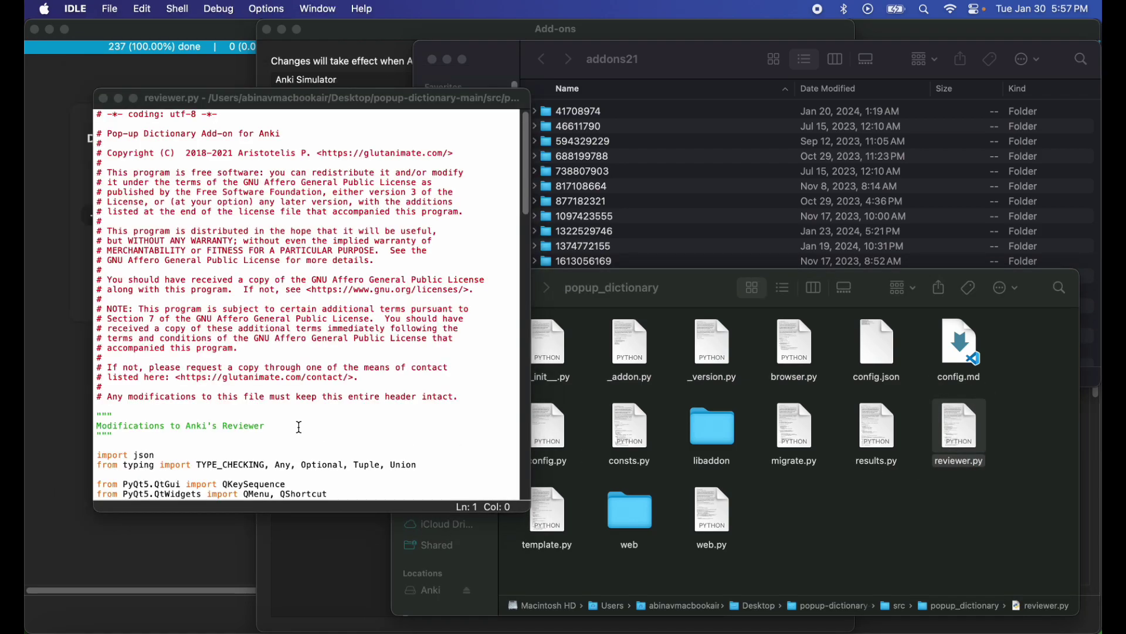
scroll(300, 428, down, 3)
scroll(300, 427, down, 10)
scroll(268, 357, up, 7)
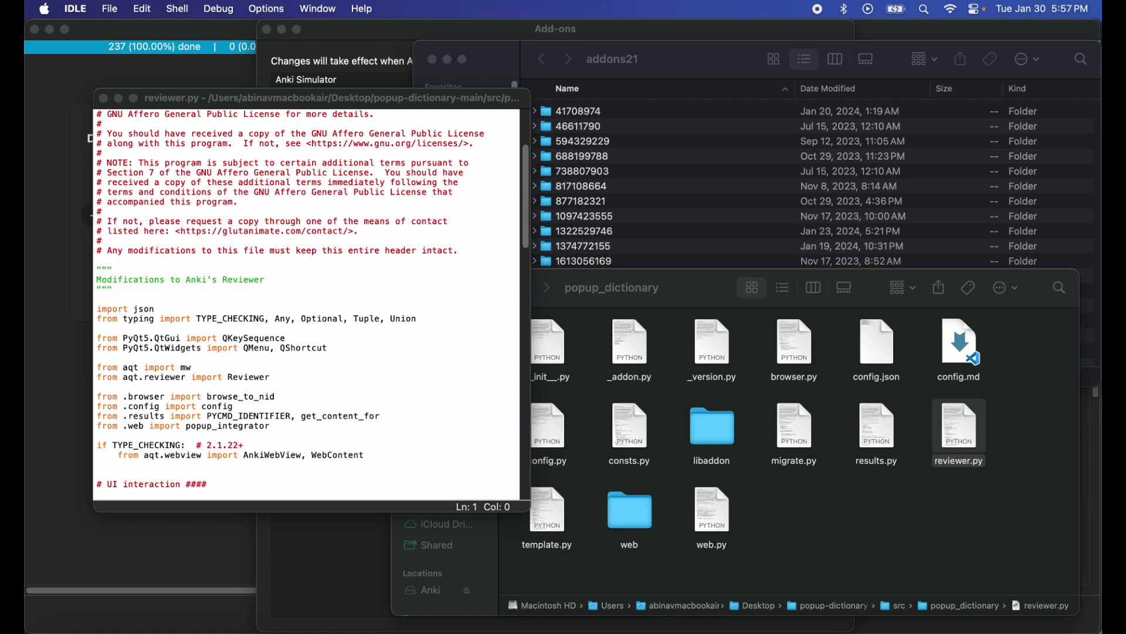
click(151, 342)
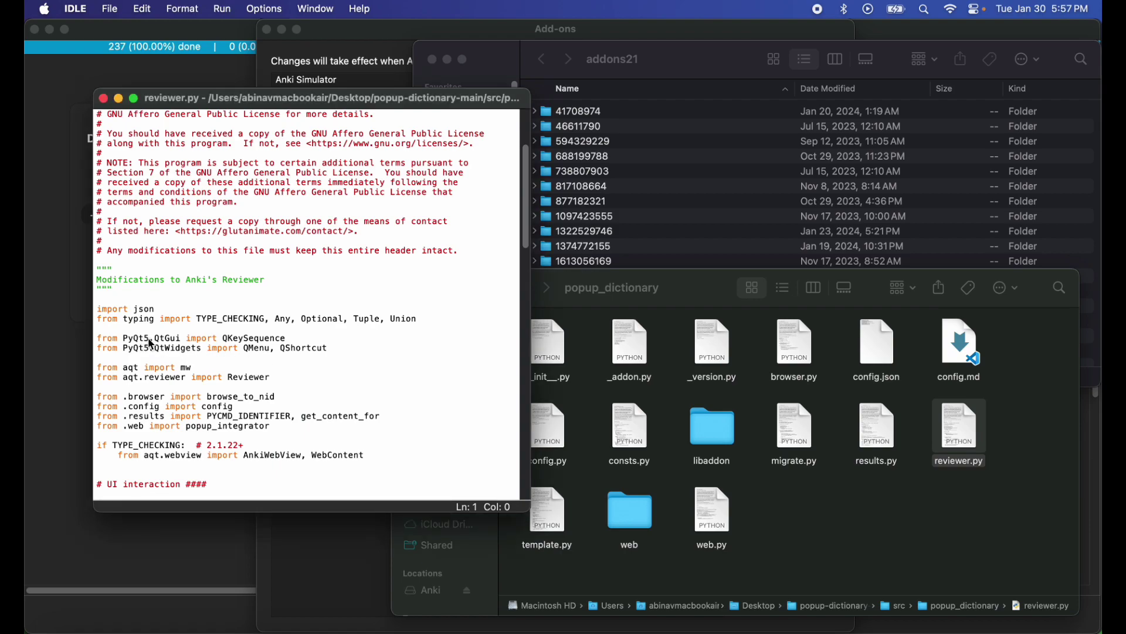
click(151, 342)
key(Left)
key(shift+Right)
key(Delete)
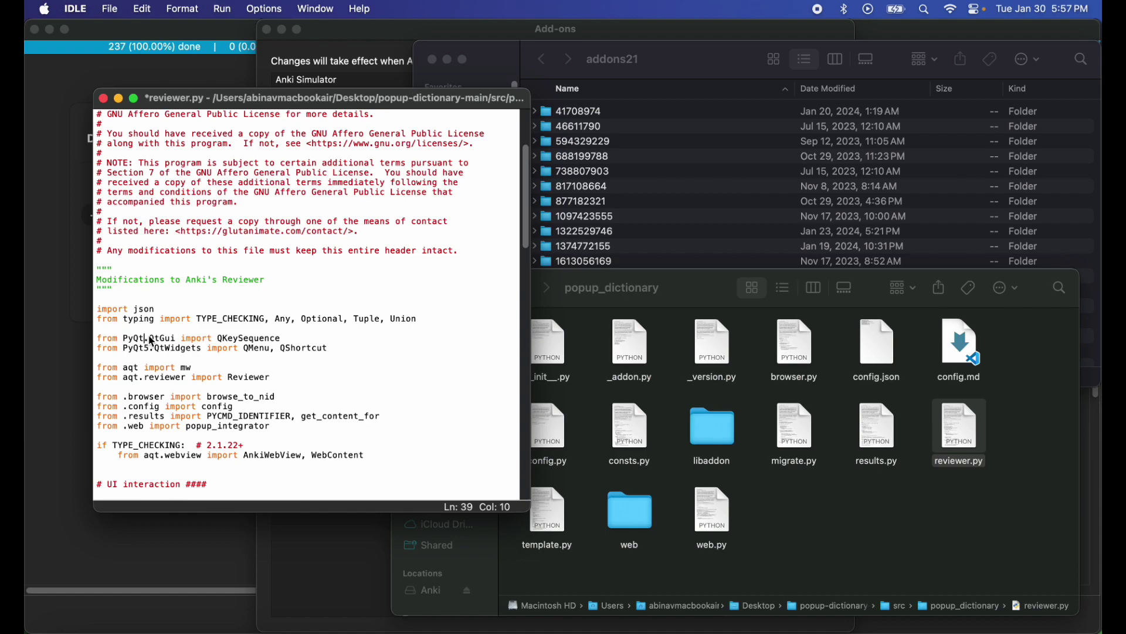
text(6)
key(BackSpace)
text(6)
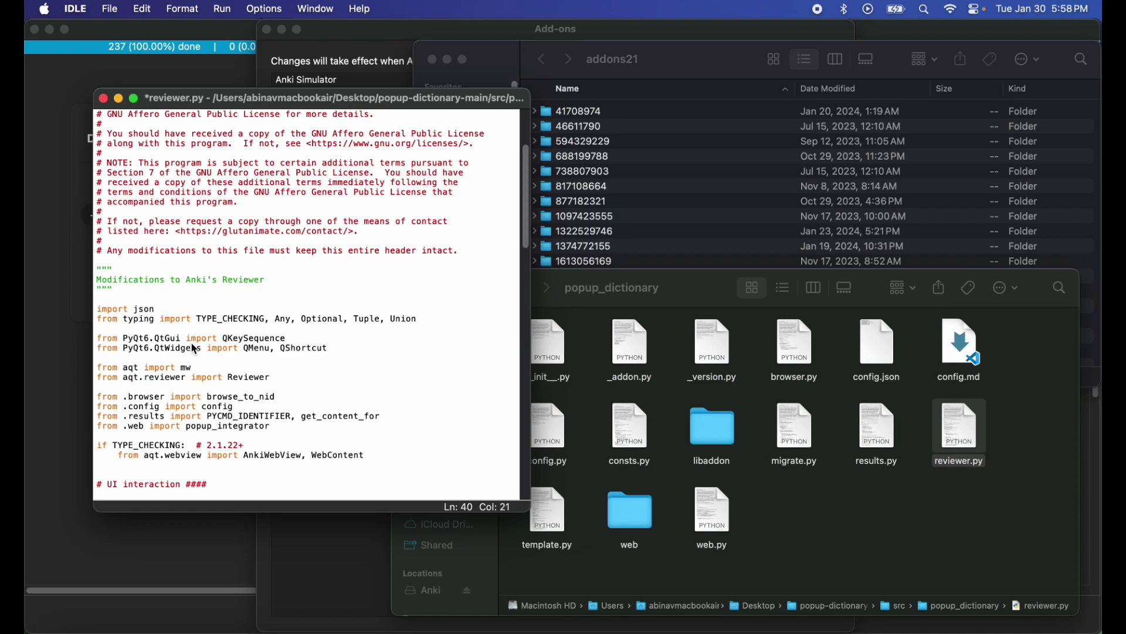
Move QShortcut from the QtWidgets import to the QtGui import, then save reviewer.py.
key(alt+Right)
key(alt+Right)
key(alt+Right)
drag(272, 351, 331, 351)
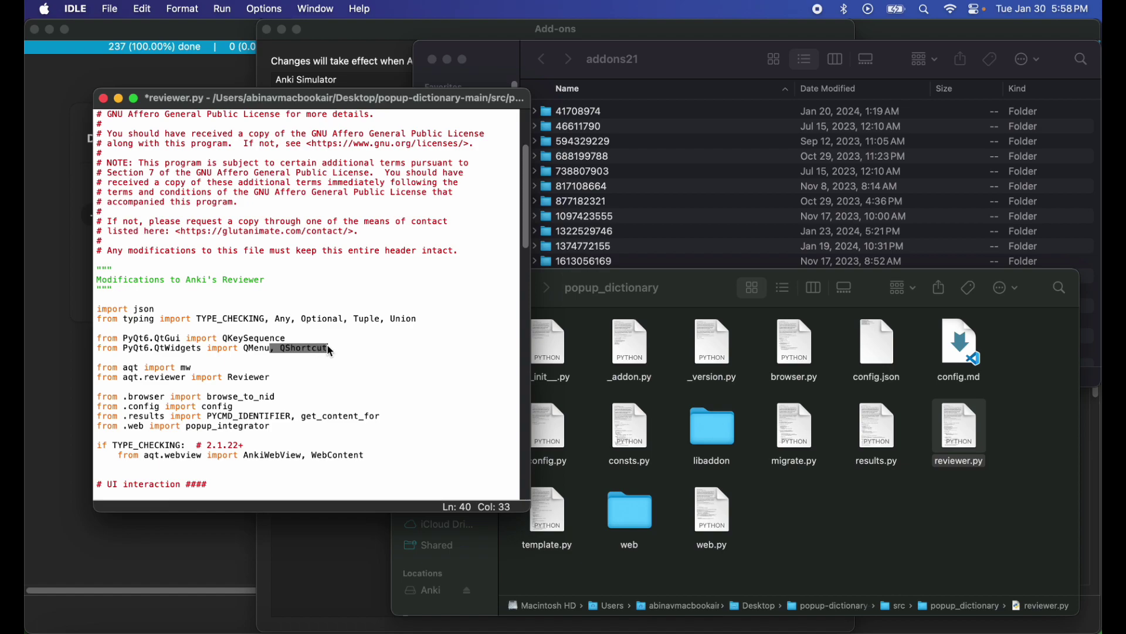
key(super+c)
key(BackSpace)
key(super+v)
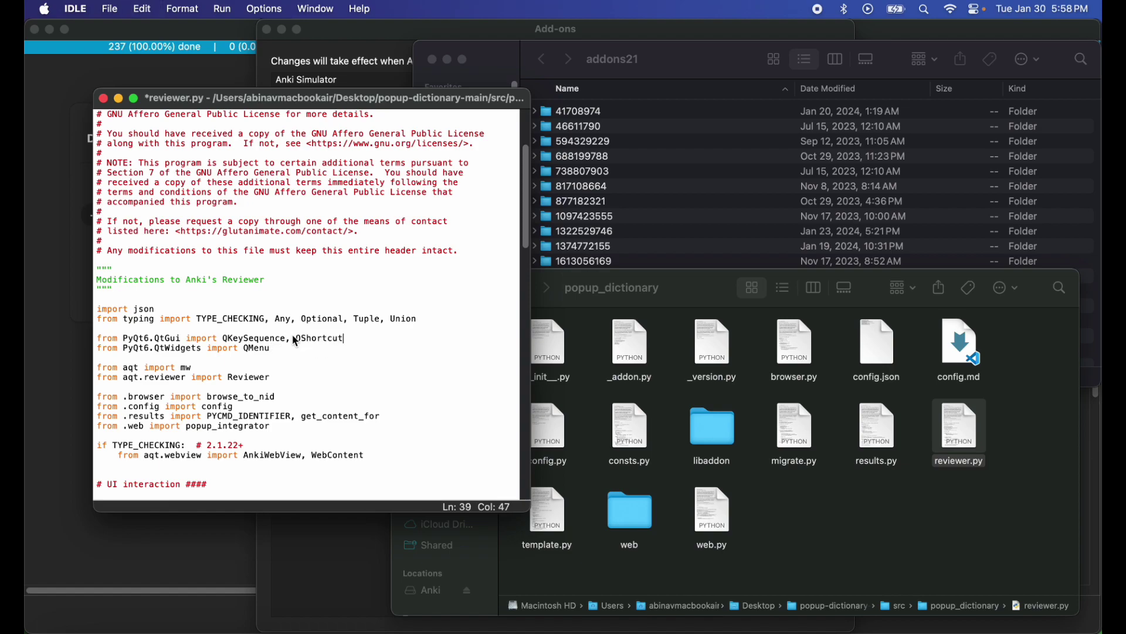
click(103, 99)
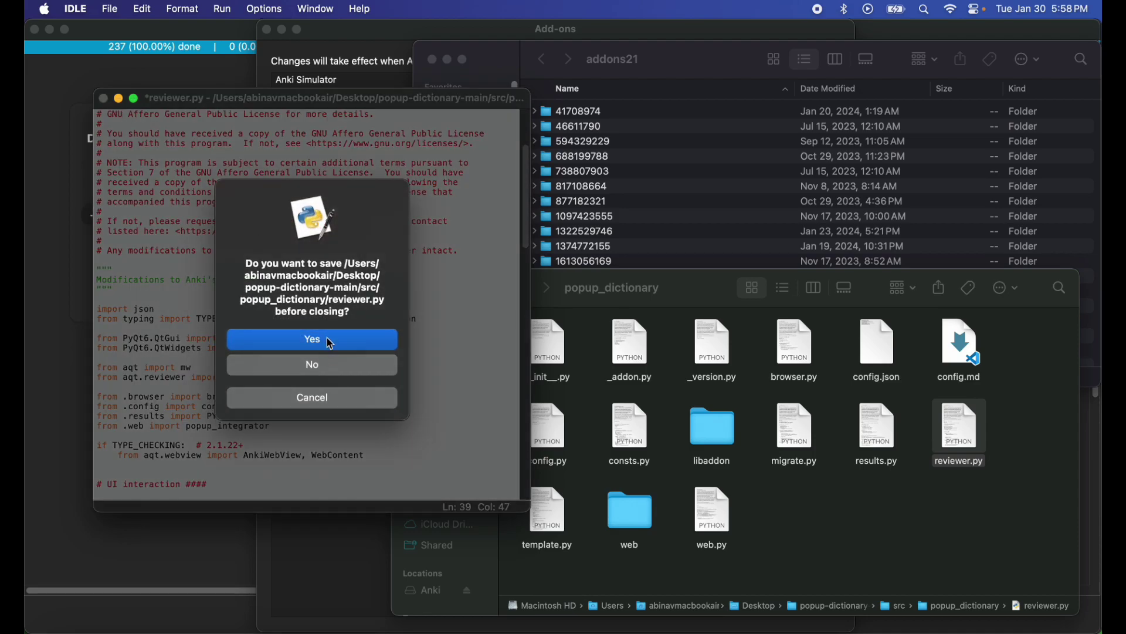
click(331, 343)
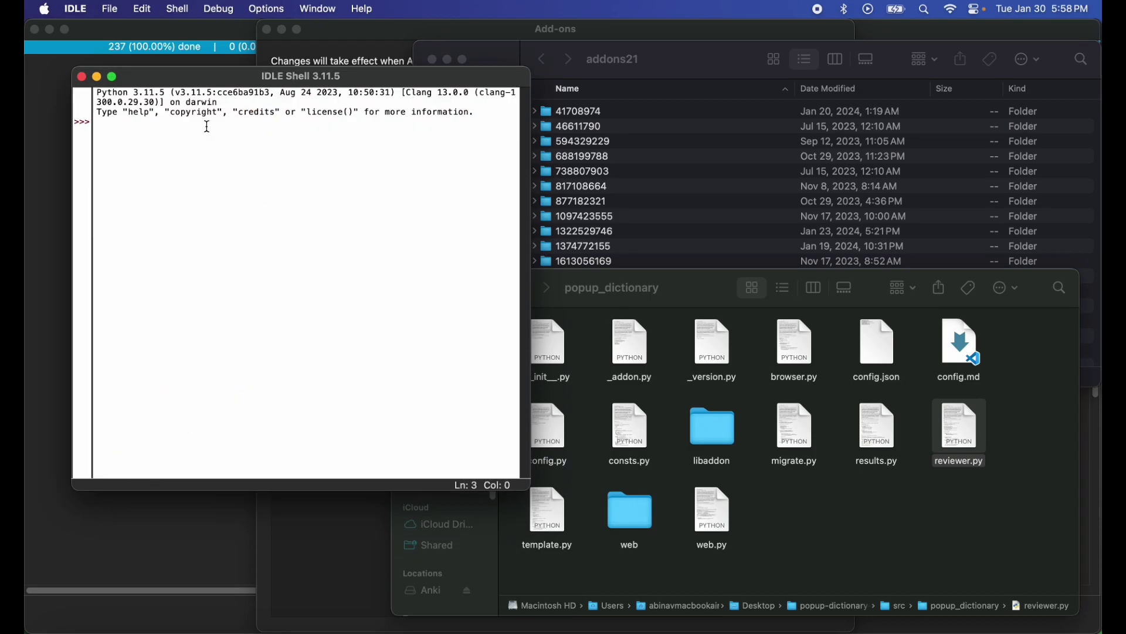
Quit IDLE and rename the popup_dictionary folder to 'Popup Dictionary'.
click(81, 76)
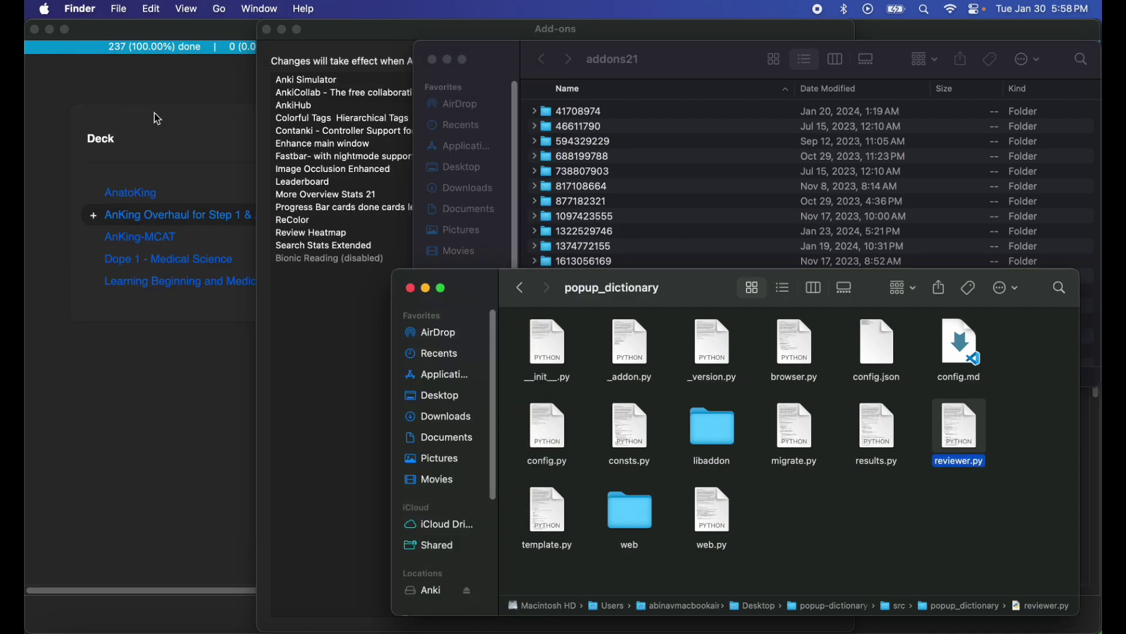
click(521, 289)
right_click(557, 365)
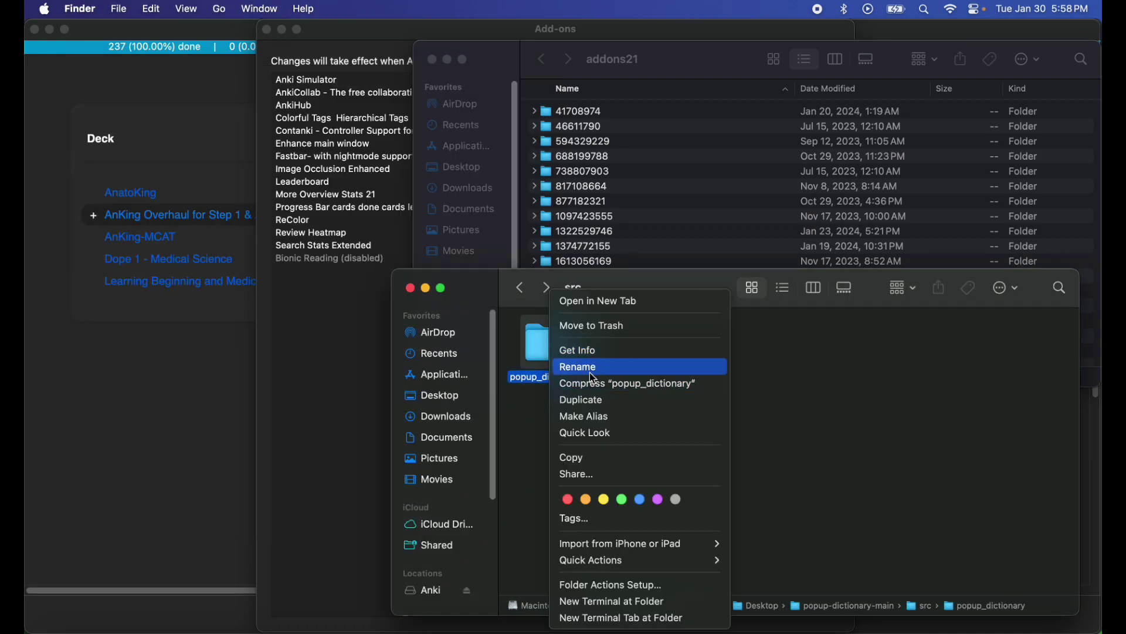
key(Escape)
text(Po)
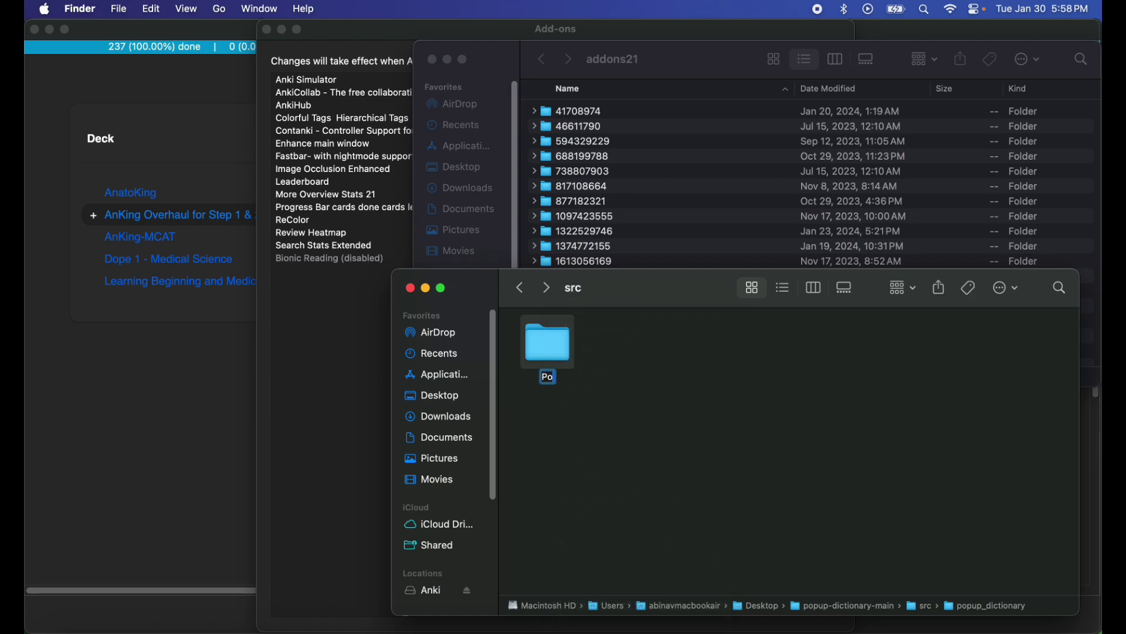
text(pup Dictionary)
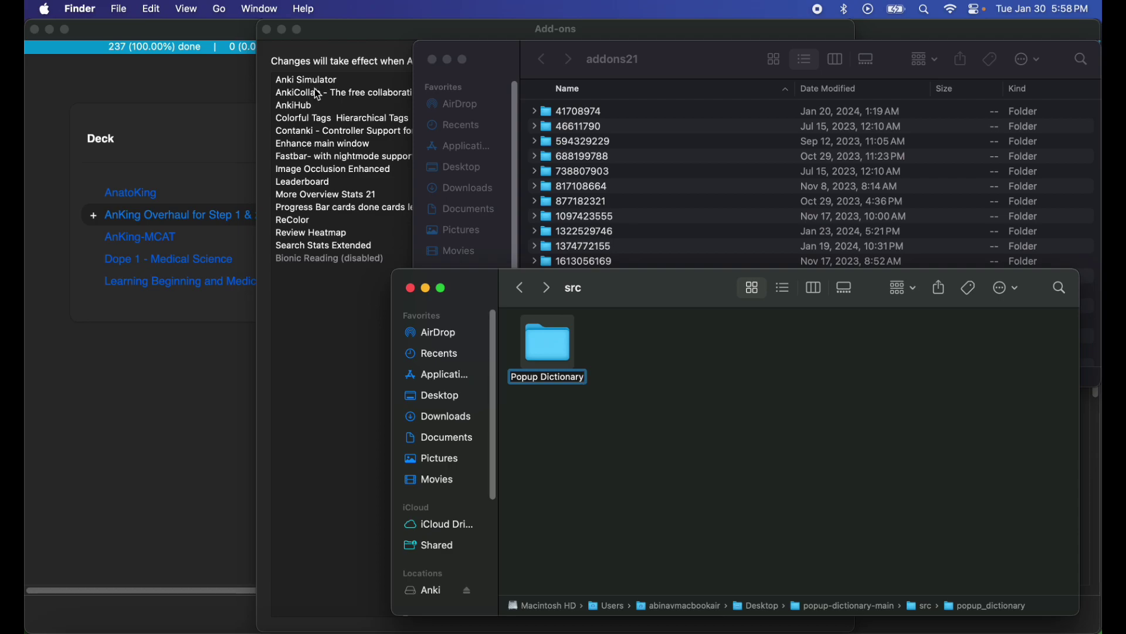
click(651, 435)
Move the Popup Dictionary folder into addons21 and close the empty src window.
drag(671, 292, 694, 450)
drag(579, 490, 579, 355)
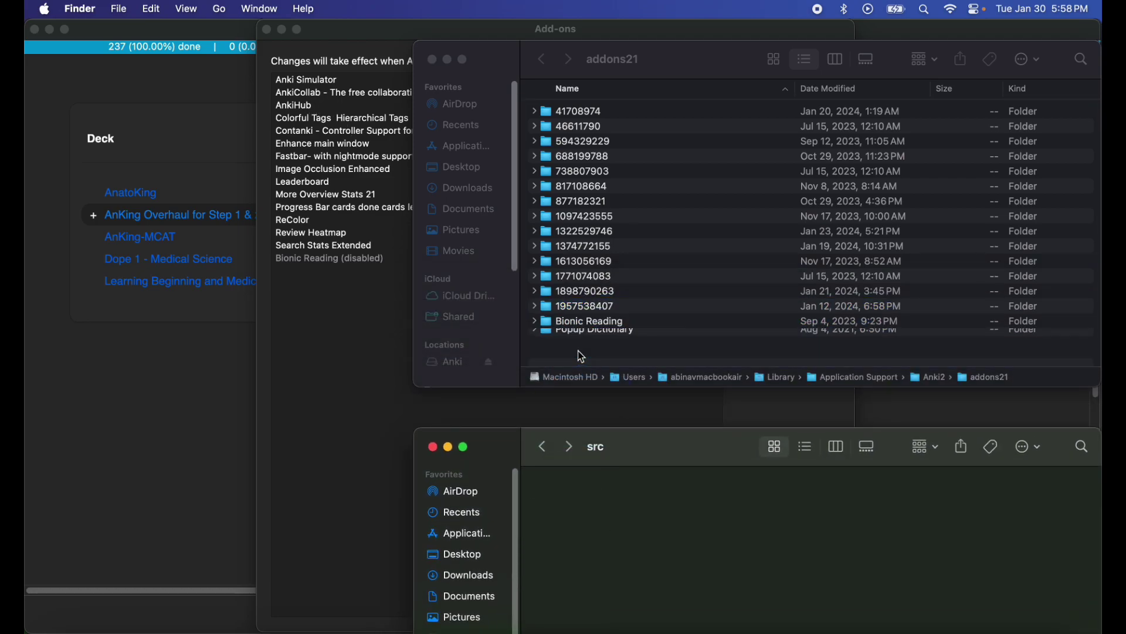
click(433, 446)
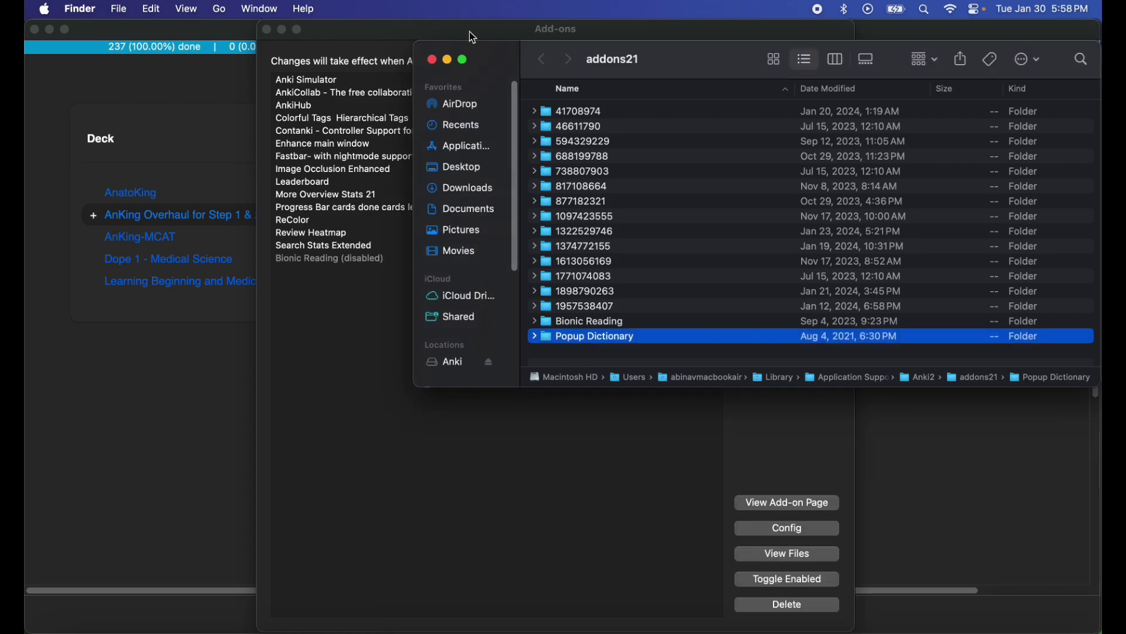
Close the addons21 window and Add-ons dialog, then sync Anki's collection.
click(432, 60)
click(267, 29)
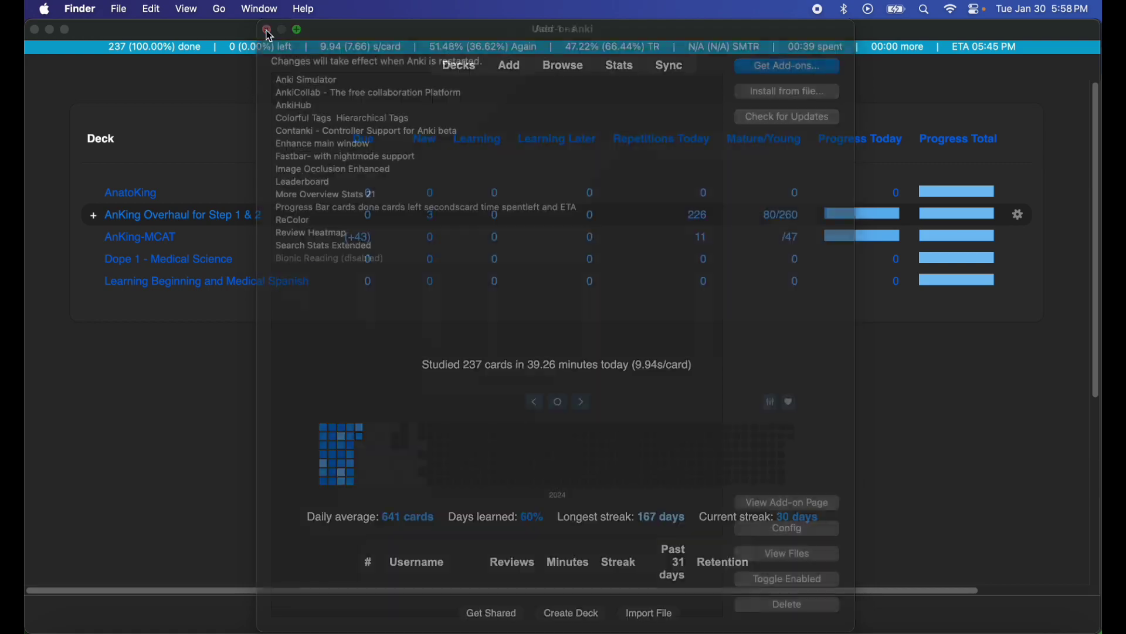
click(35, 30)
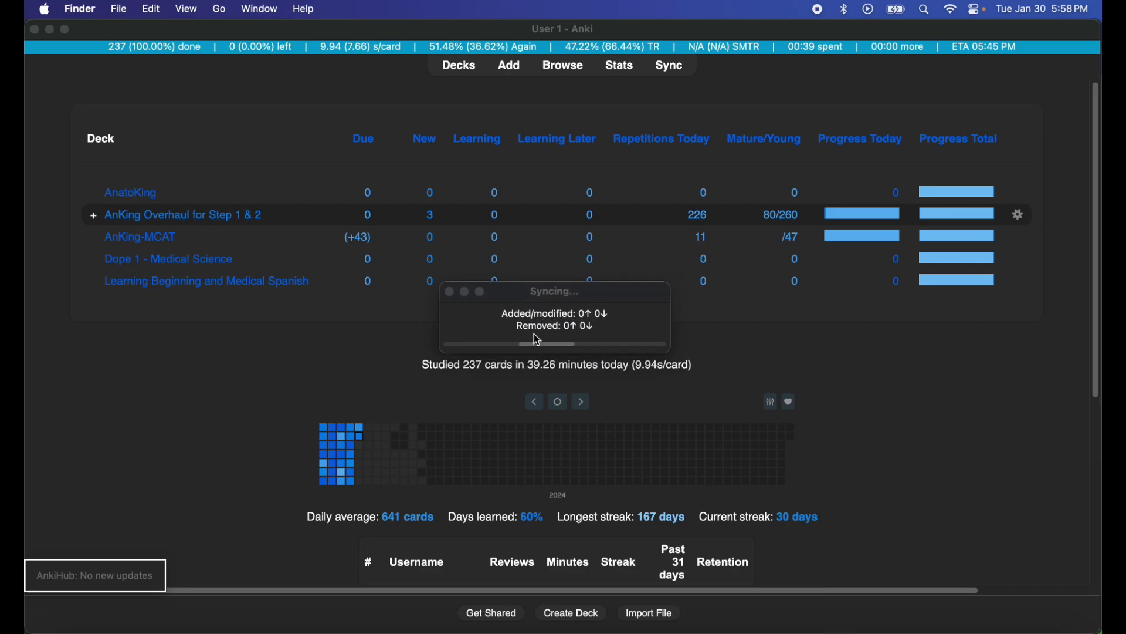
key(super+Tab)
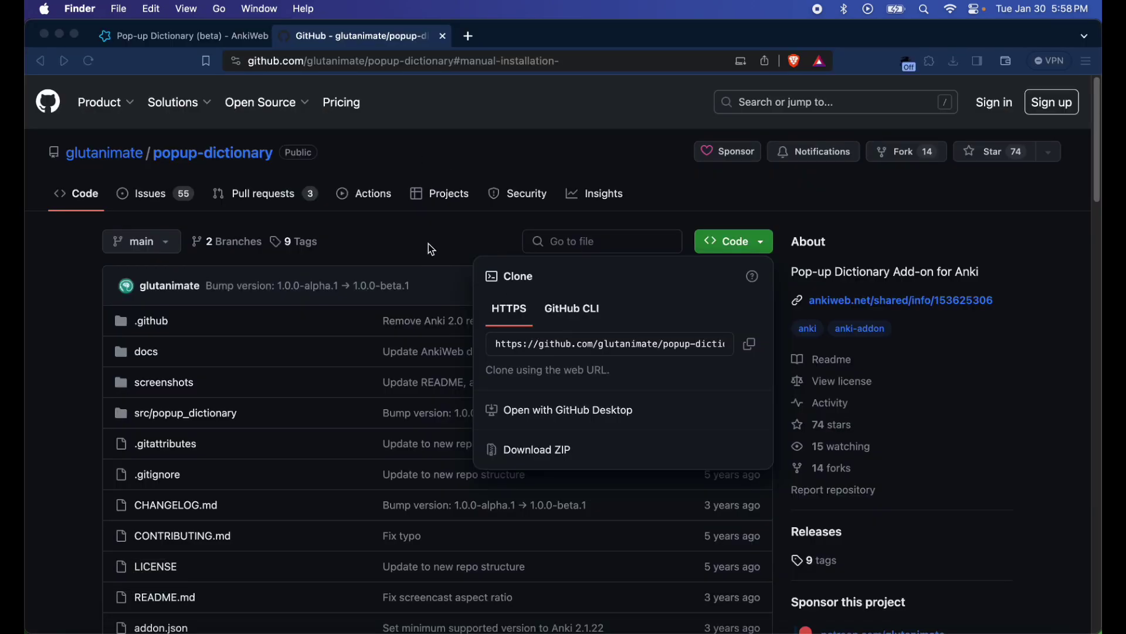
Focus the Brave GitHub window, then switch back to Anki's deck overview.
click(528, 281)
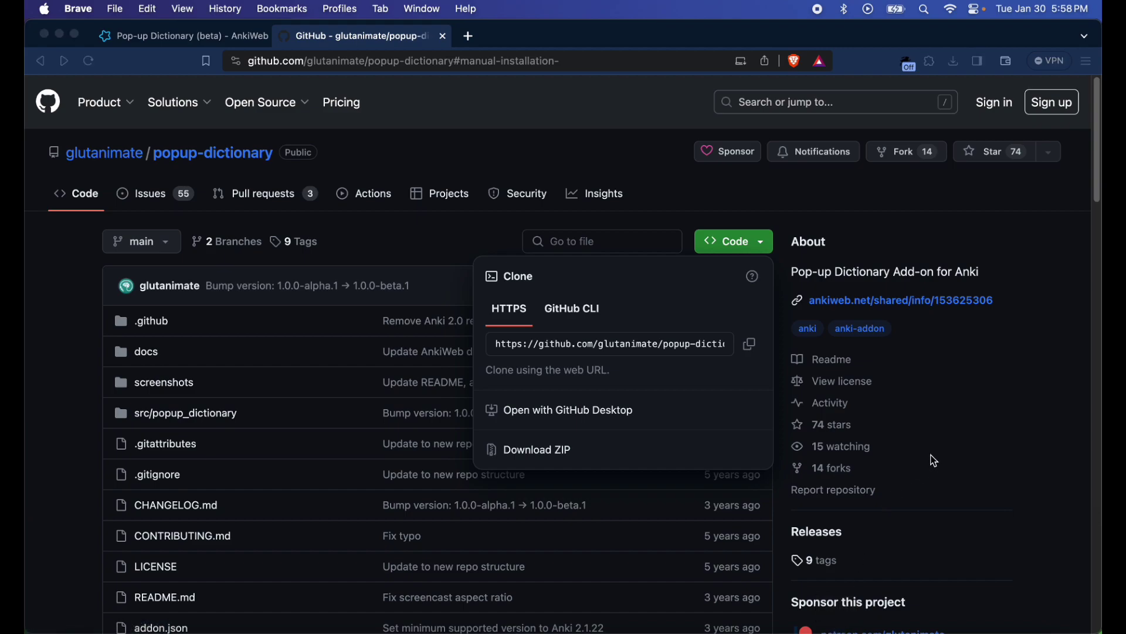
key(super+Tab)
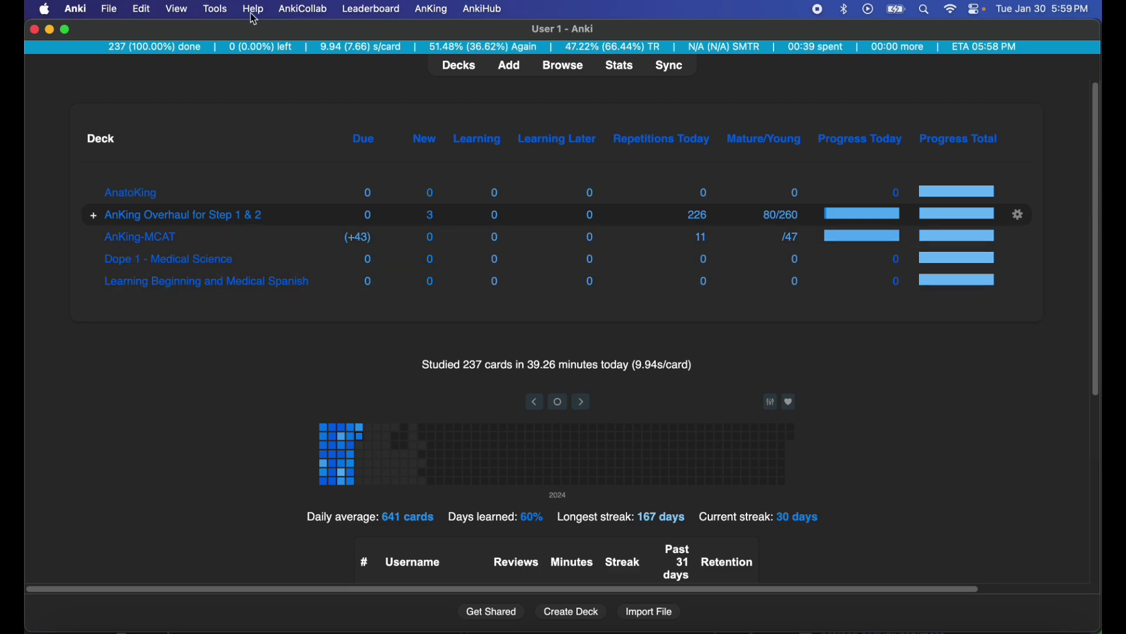
click(215, 9)
click(266, 135)
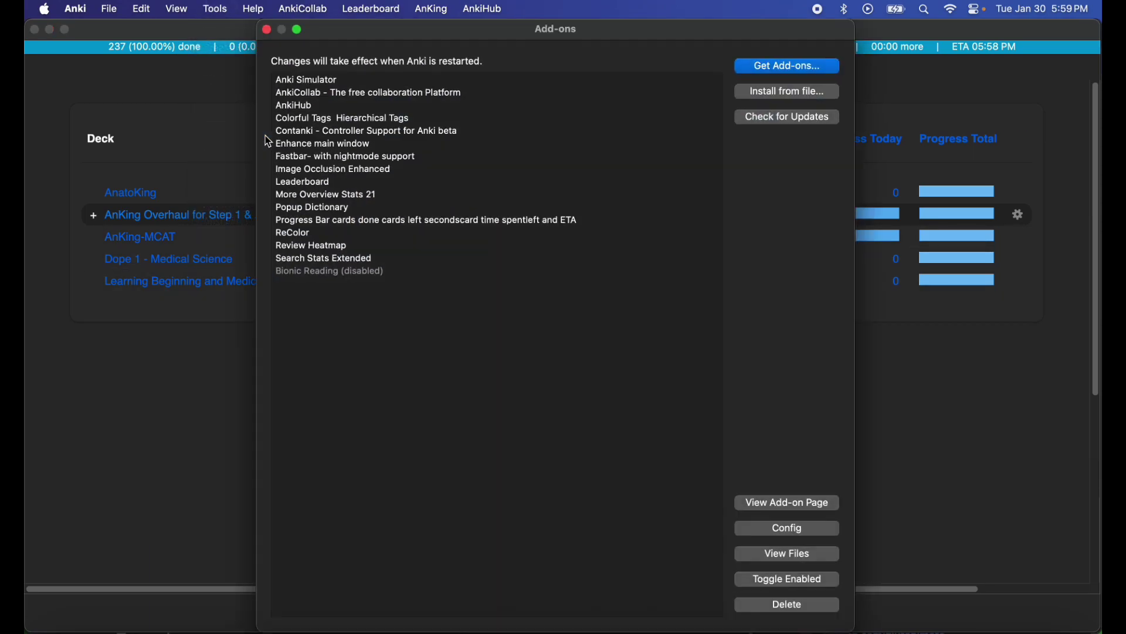
click(75, 9)
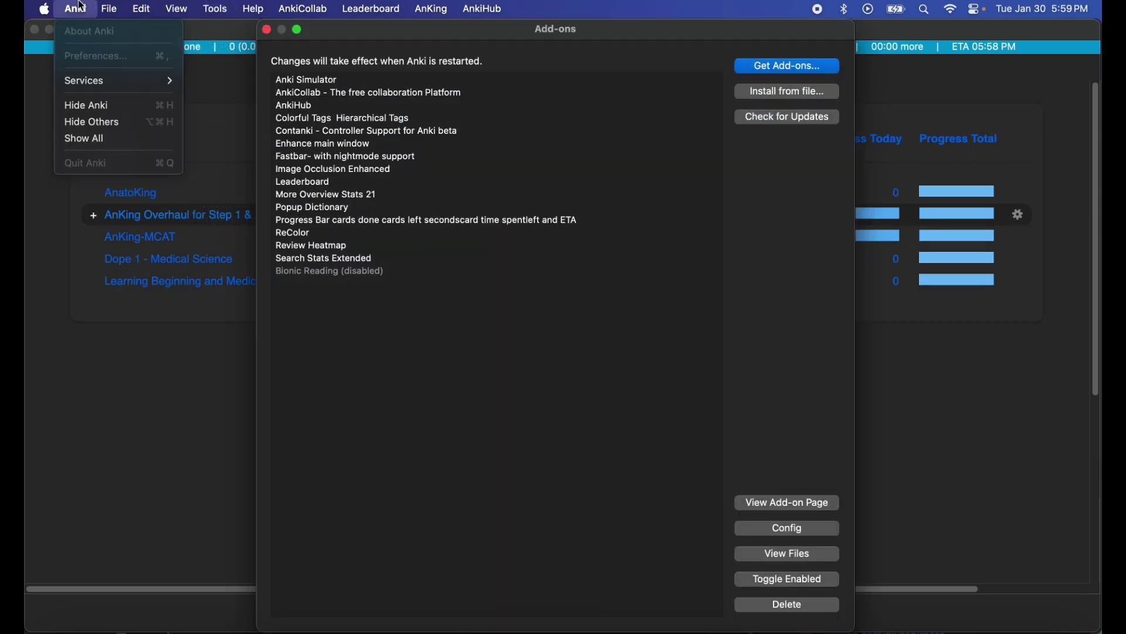
click(266, 34)
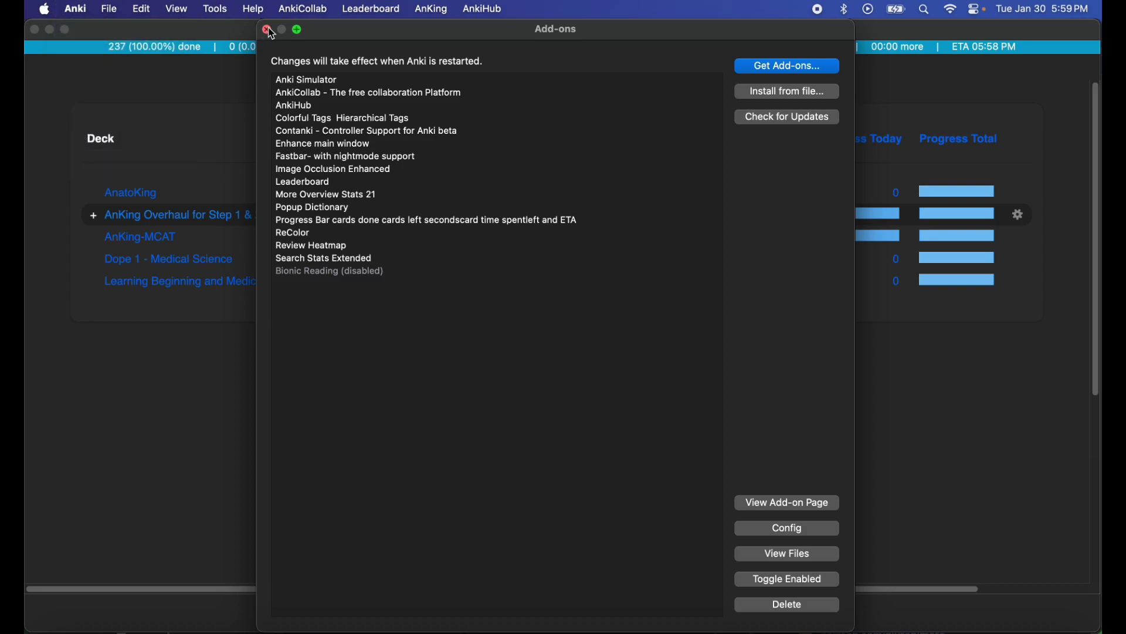
click(266, 33)
click(75, 9)
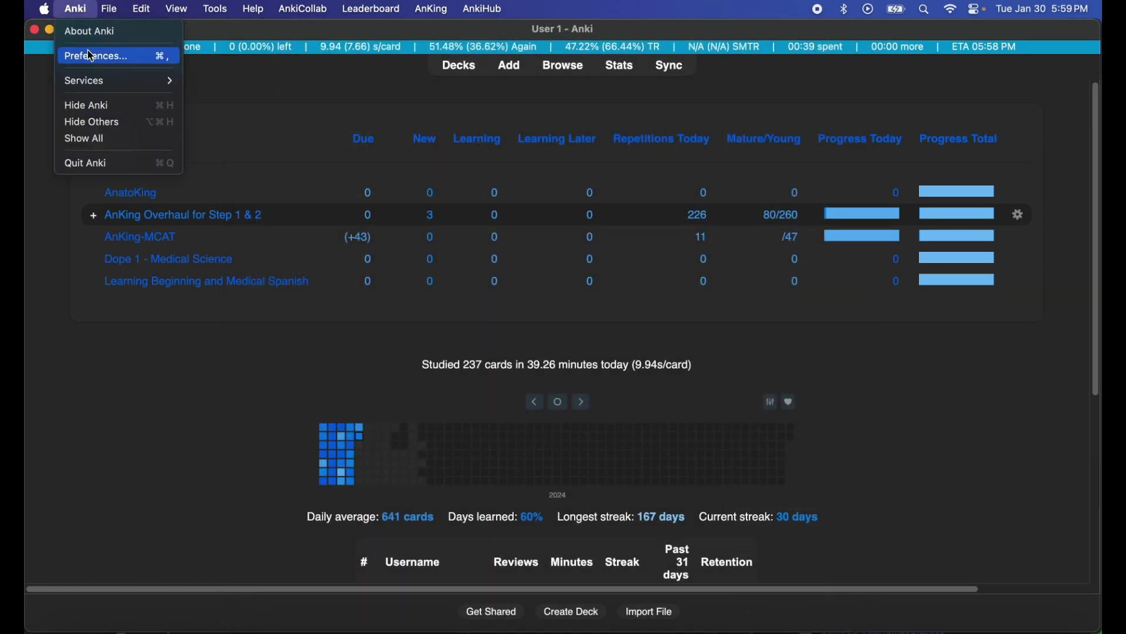
click(89, 31)
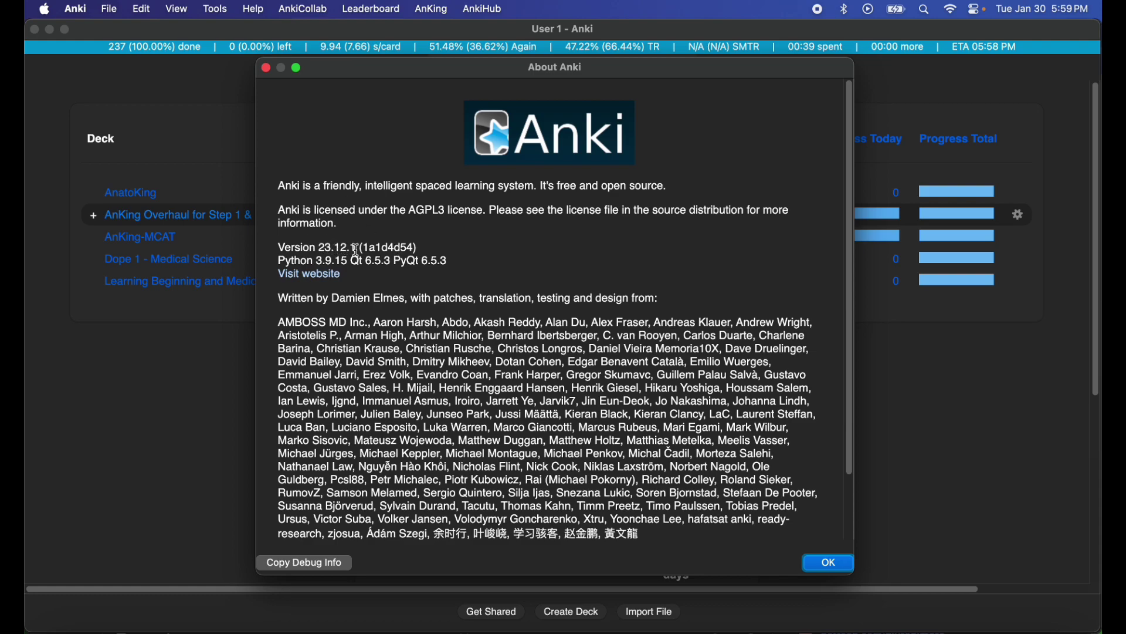
click(833, 565)
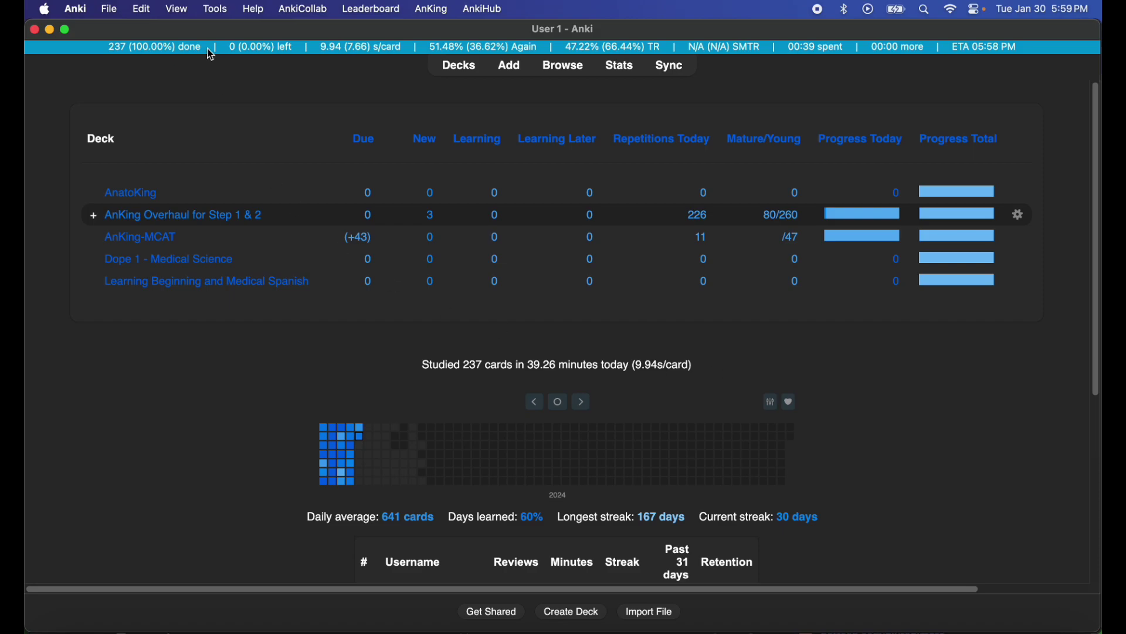
click(223, 8)
click(240, 134)
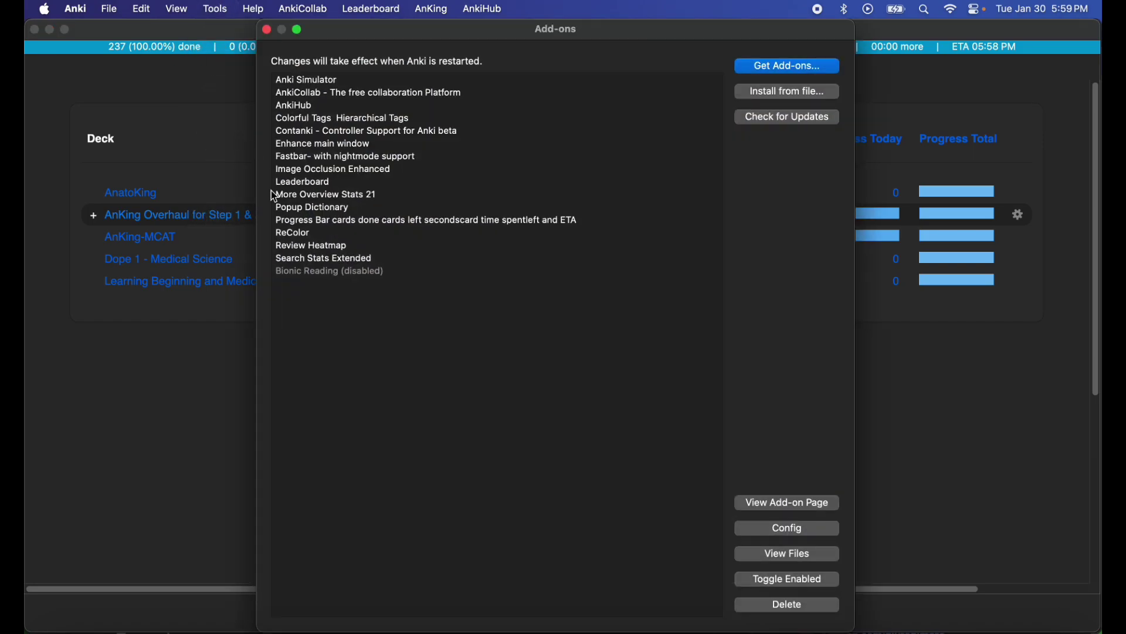
double_click(313, 208)
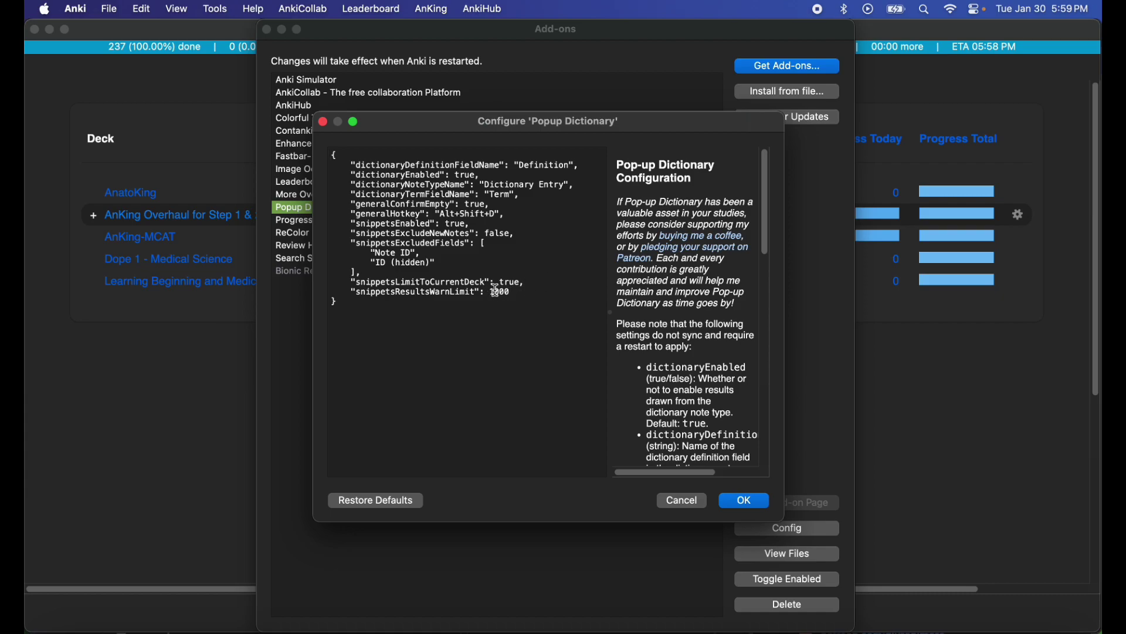
click(324, 125)
click(267, 29)
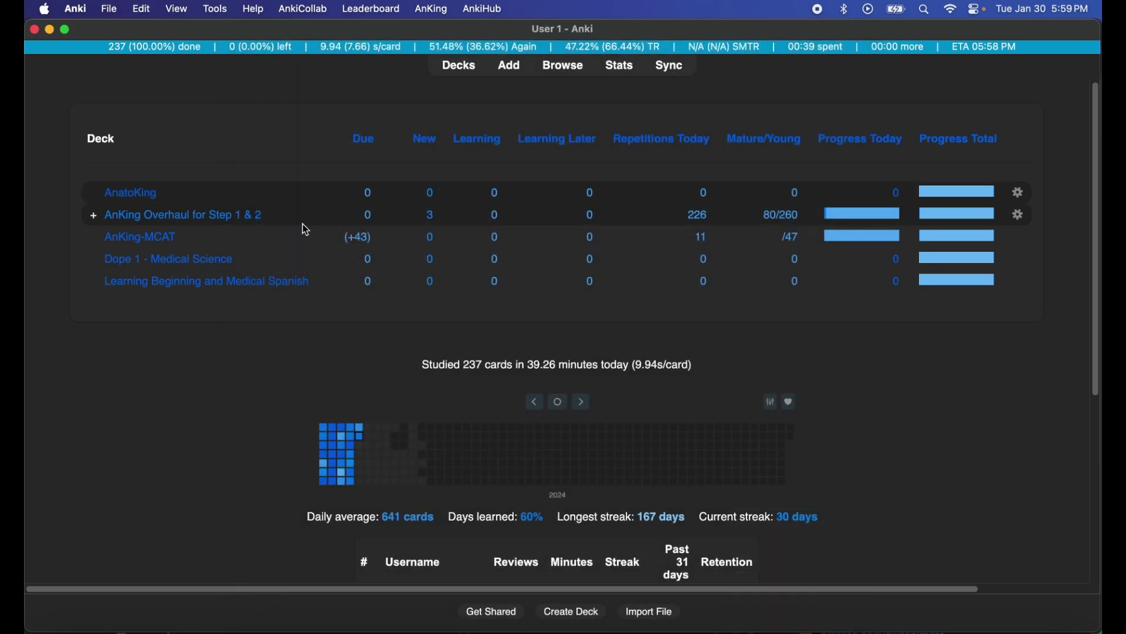
Study the AnKing Overhaul for Step 1 & 2 deck and preview related cards for 'lipoprotein lipase (LPL)'.
click(212, 217)
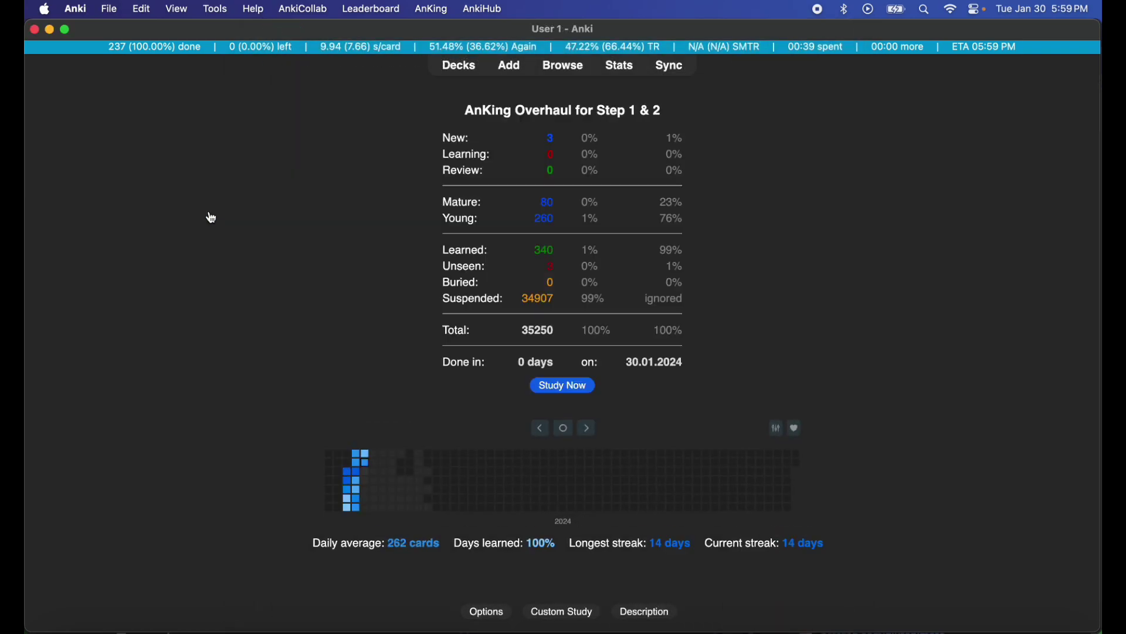
click(574, 388)
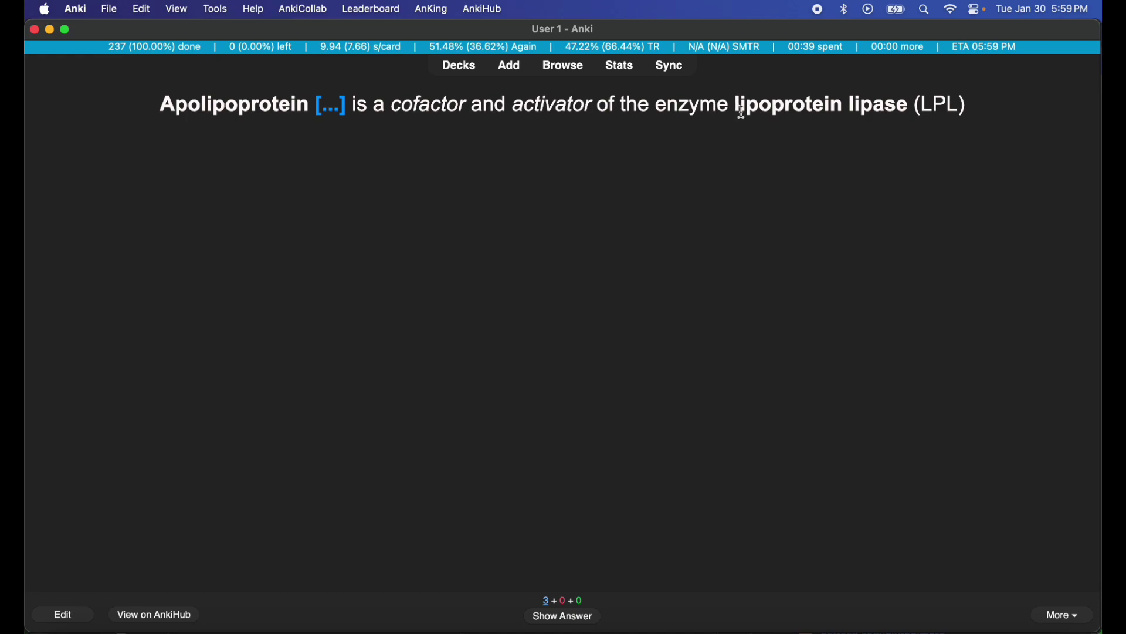
drag(739, 101, 967, 108)
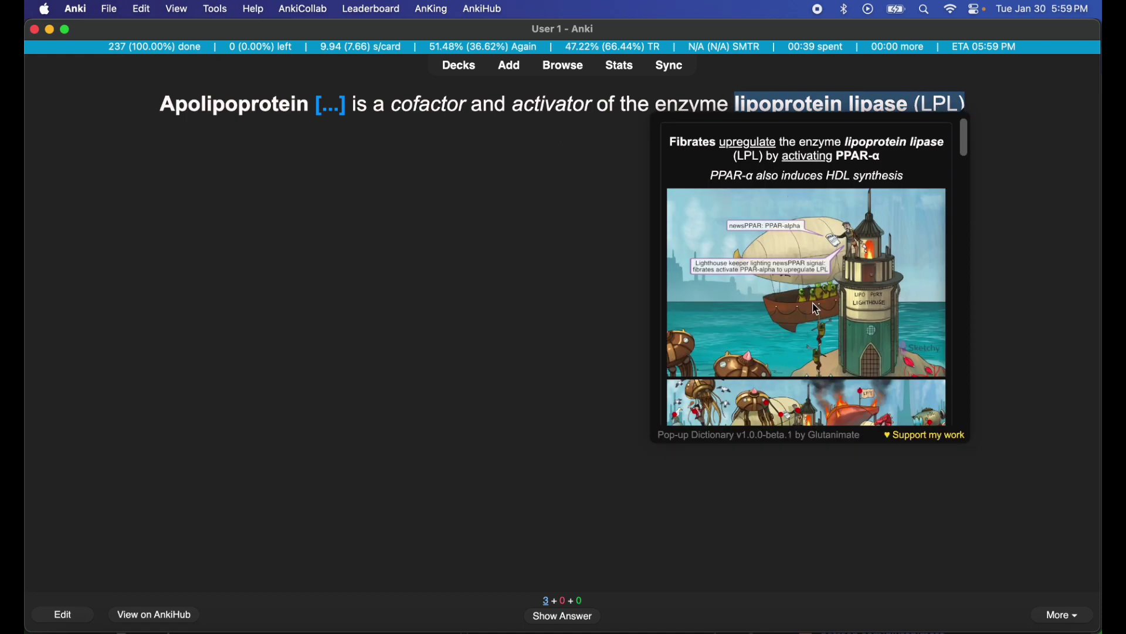
scroll(816, 307, down, 5)
scroll(815, 307, down, 15)
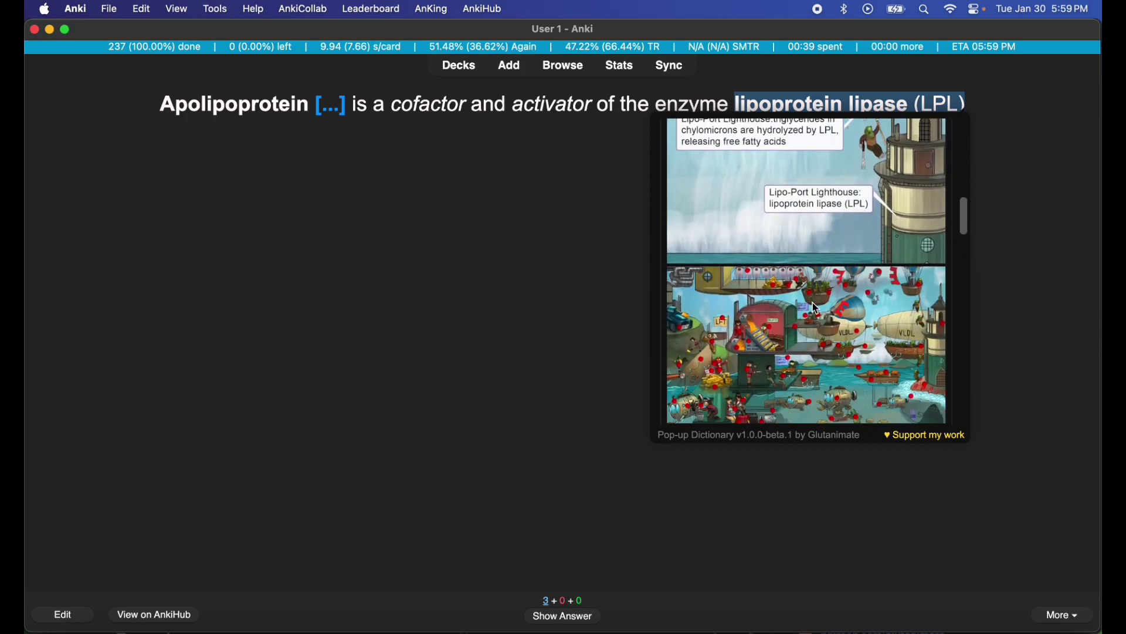
scroll(816, 308, down, 12)
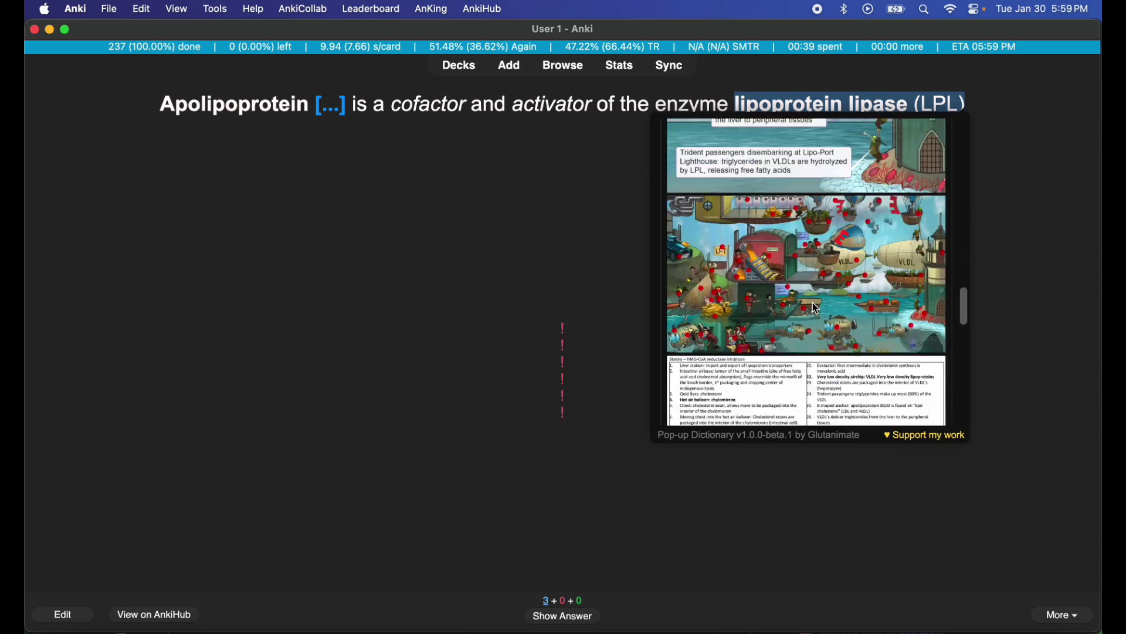
scroll(815, 307, down, 15)
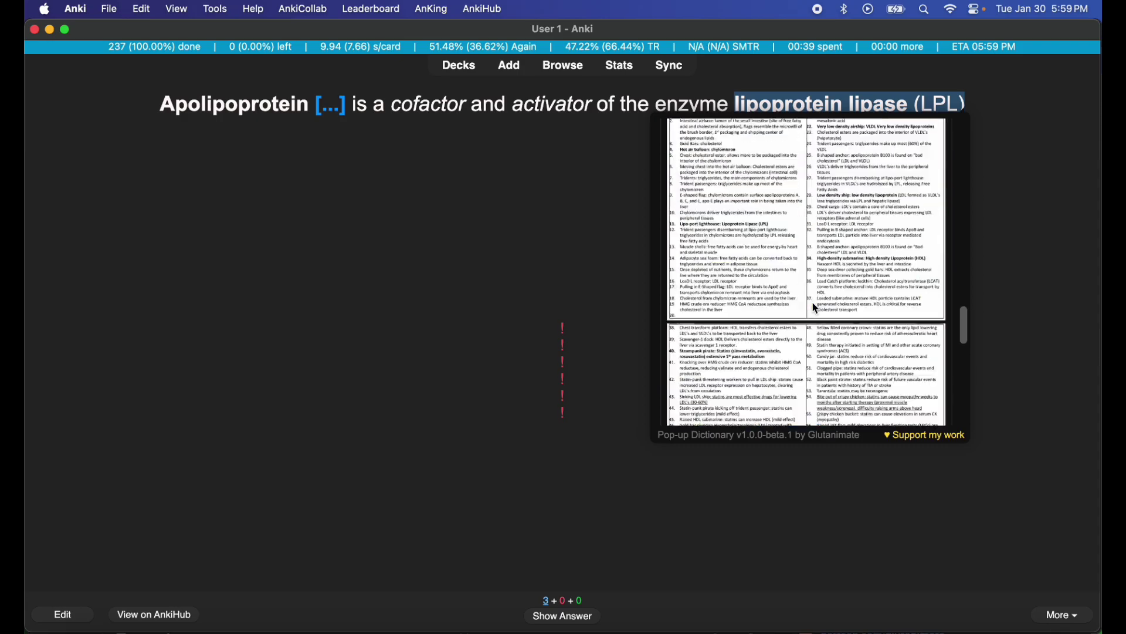
scroll(816, 307, up, 20)
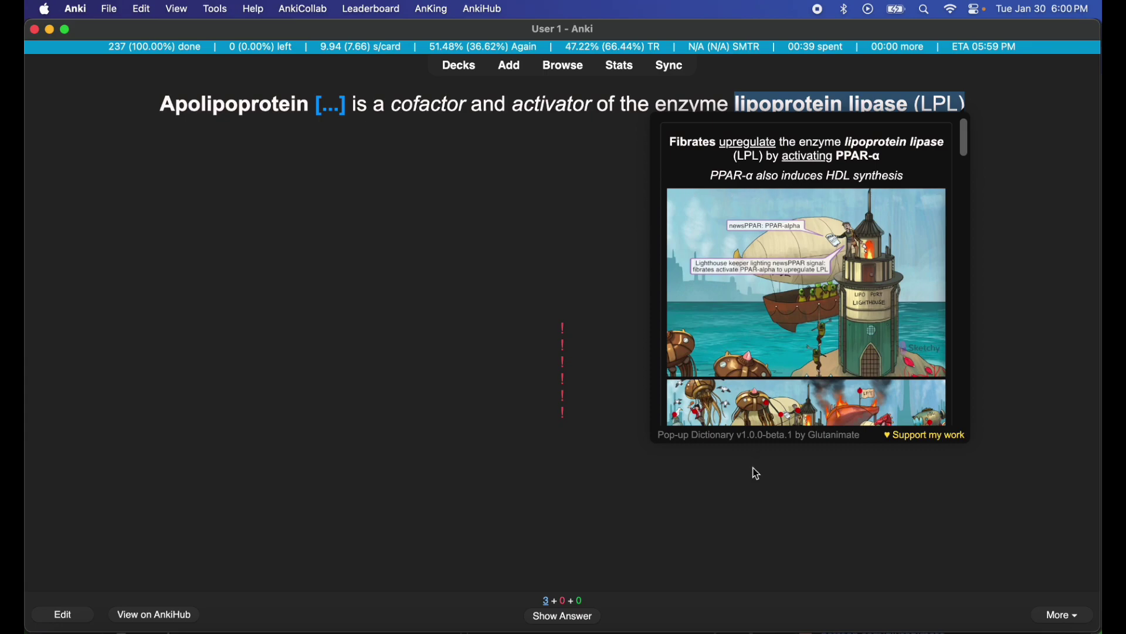
click(552, 256)
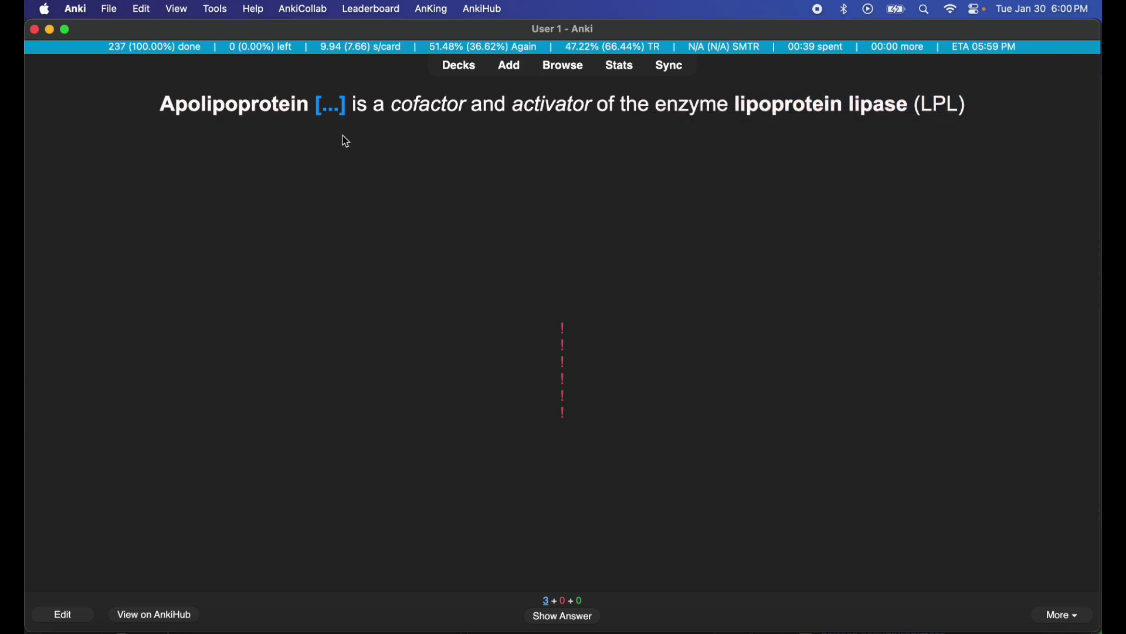
Show the answer and look up 'Apolipoprotein C-II' in Pop-up Dictionary, scrolling its related cards.
key(space)
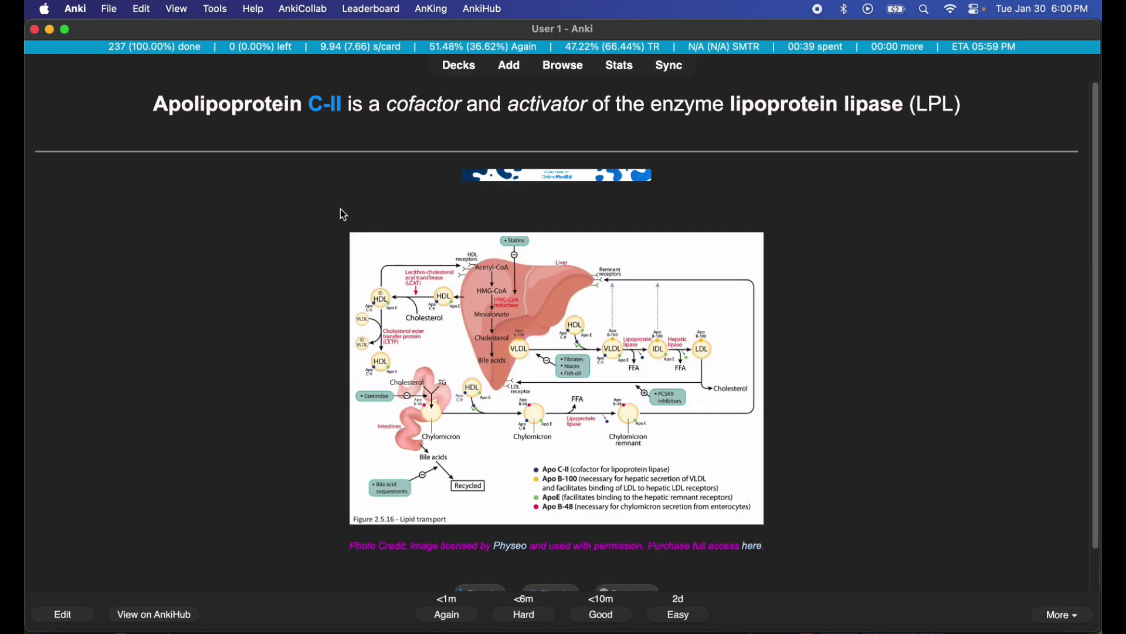
drag(342, 103, 154, 105)
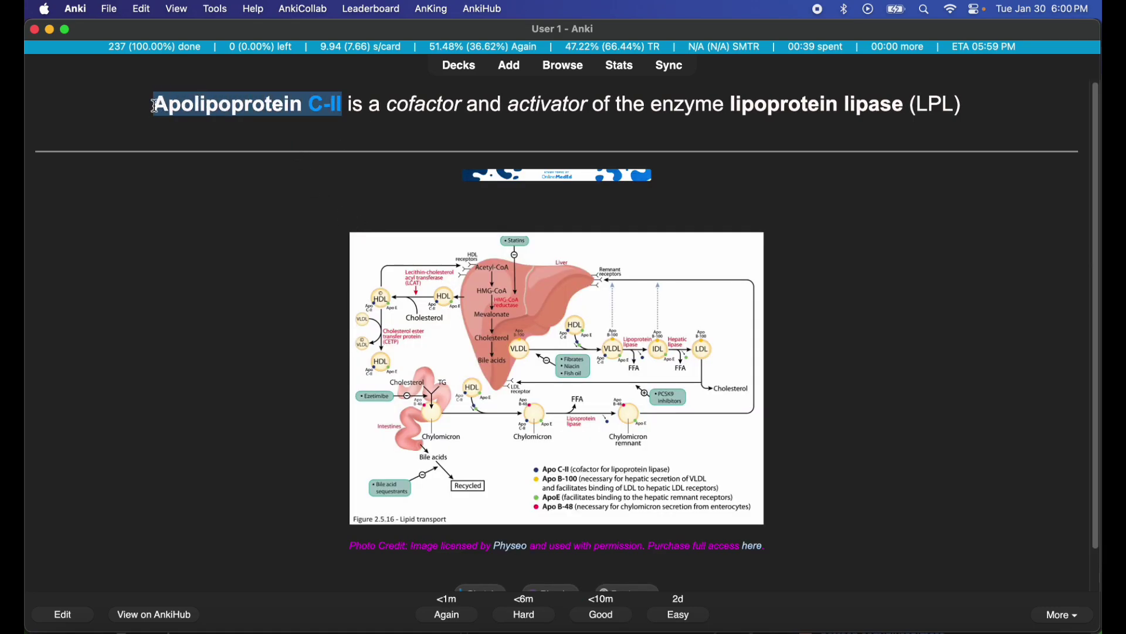
right_click(195, 112)
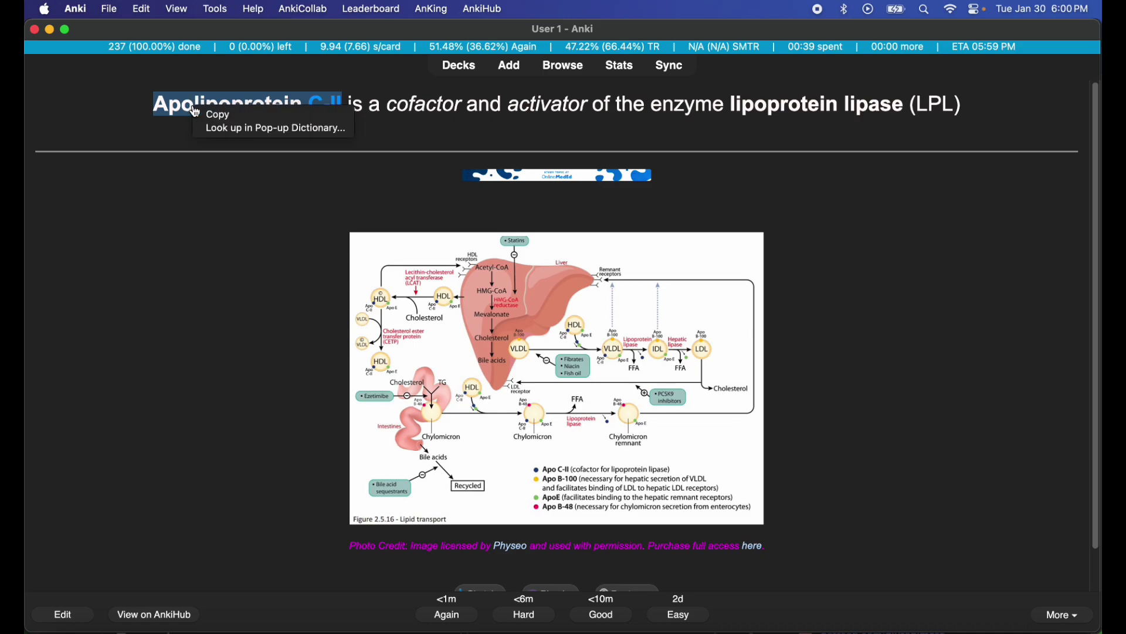
right_click(163, 112)
click(199, 131)
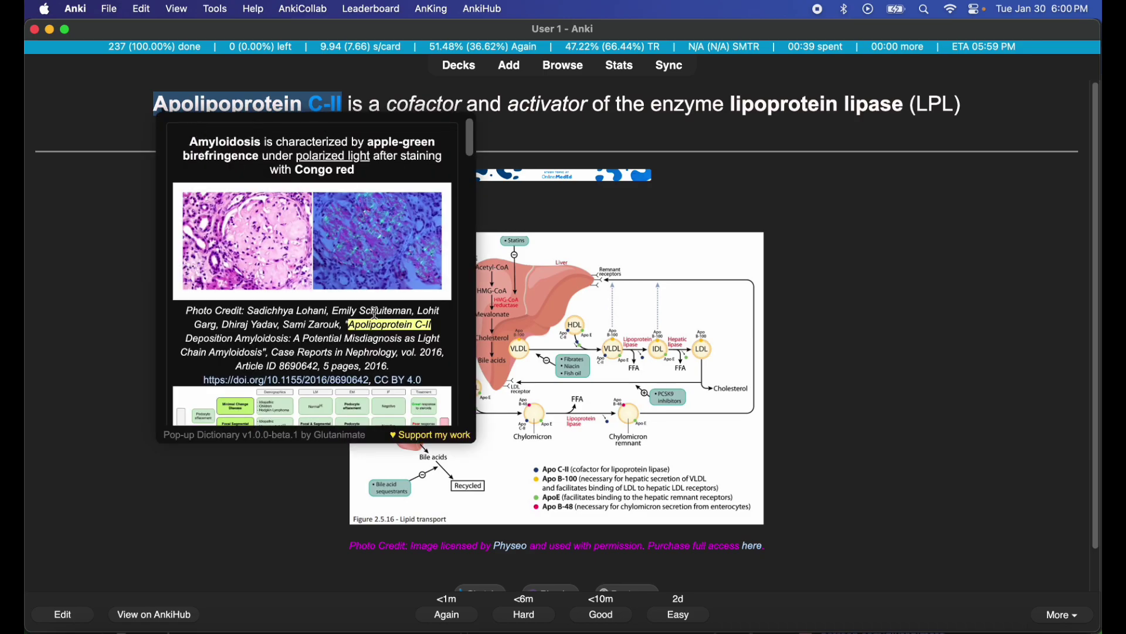
scroll(361, 320, down, 5)
scroll(366, 332, down, 10)
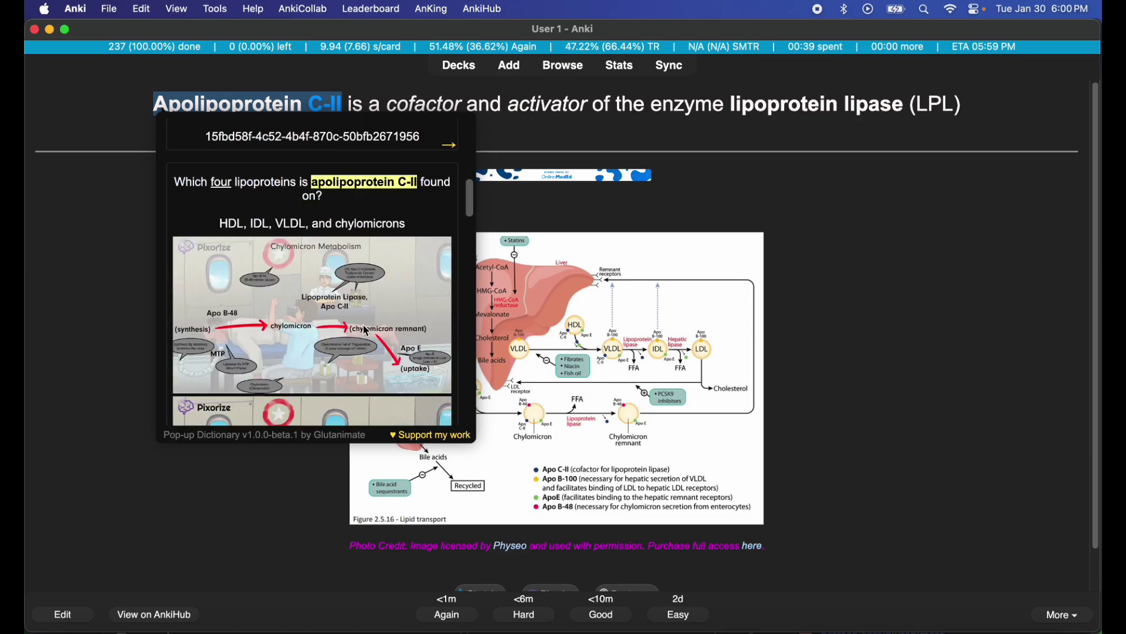
scroll(366, 331, down, 3)
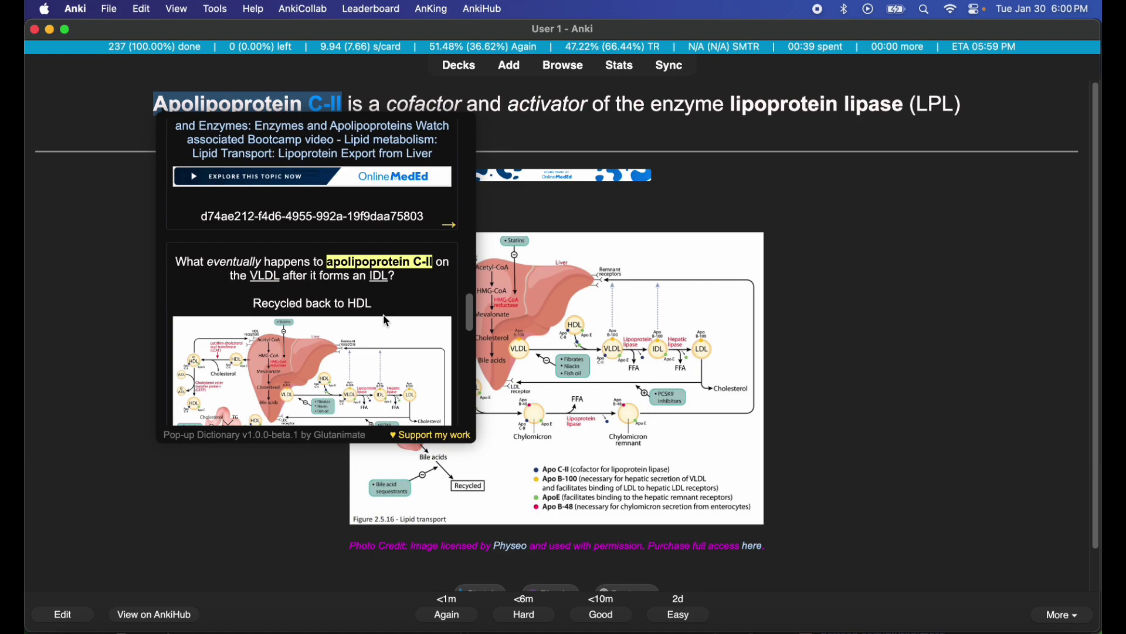
scroll(387, 321, down, 8)
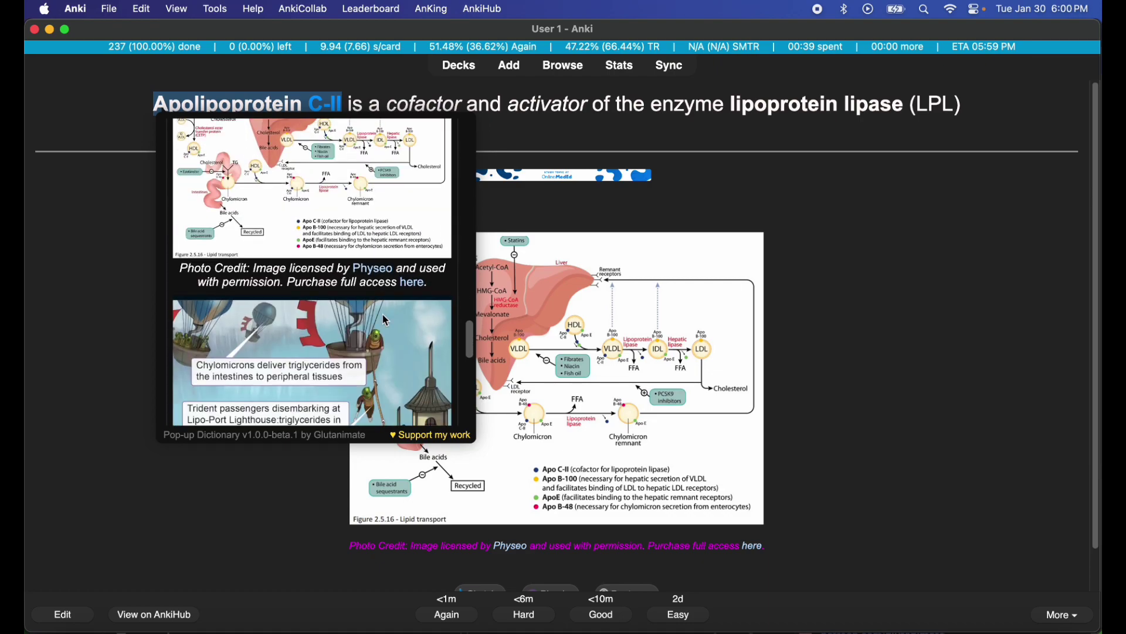
scroll(387, 321, down, 10)
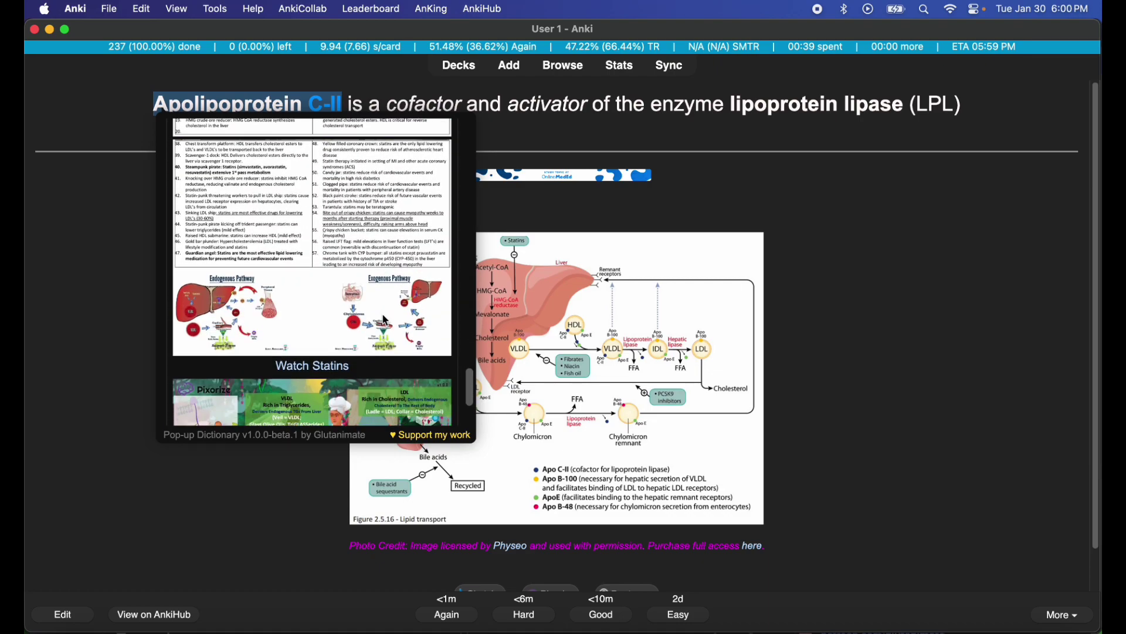
scroll(385, 319, down, 8)
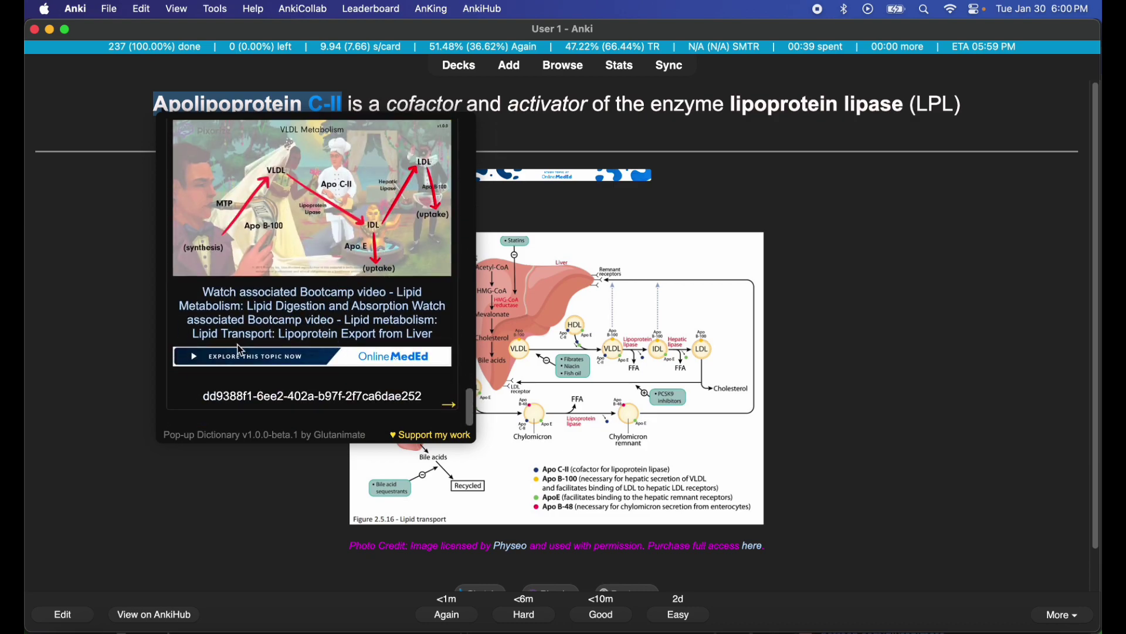
click(885, 225)
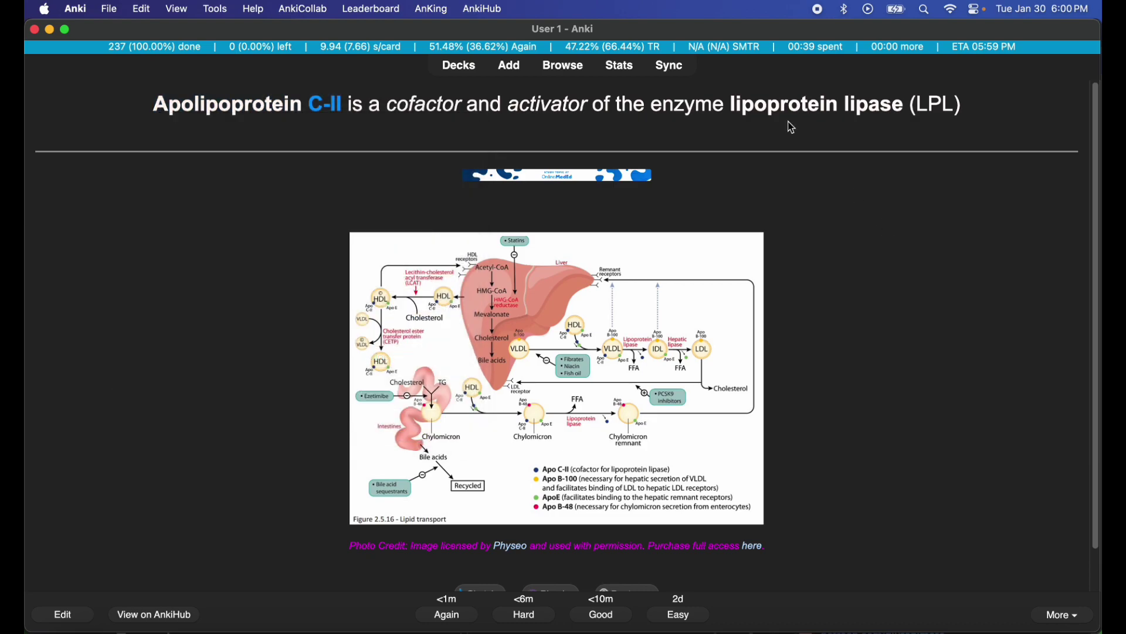